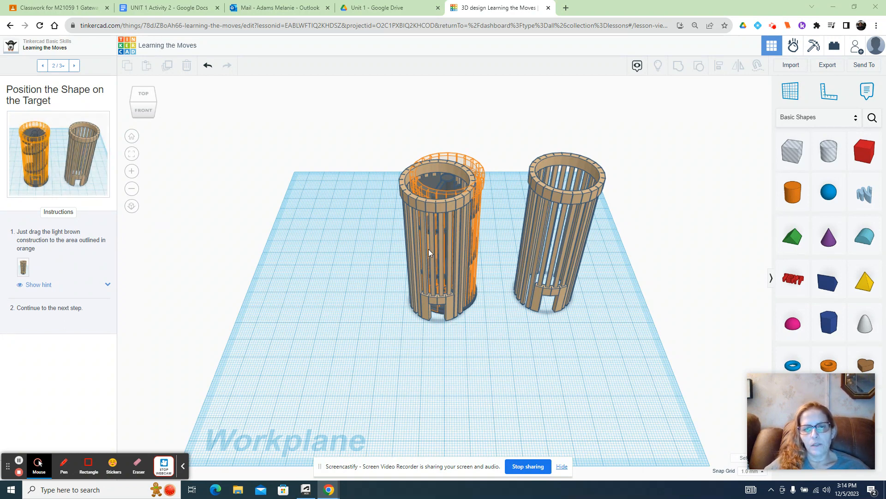
# - Move the light brown tower onto the orange-outlined staircase target on the workplane
pyautogui.moveTo(428, 249); pyautogui.dragTo(393, 264)
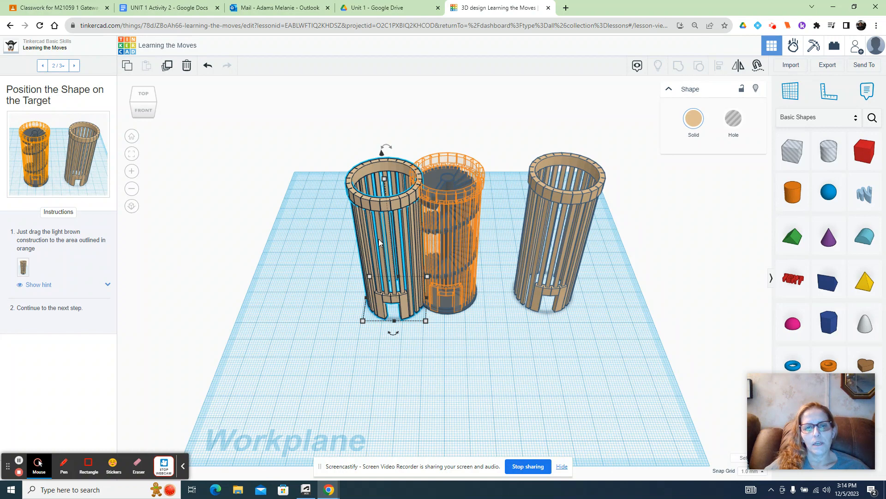
pyautogui.moveTo(378, 239); pyautogui.dragTo(441, 236)
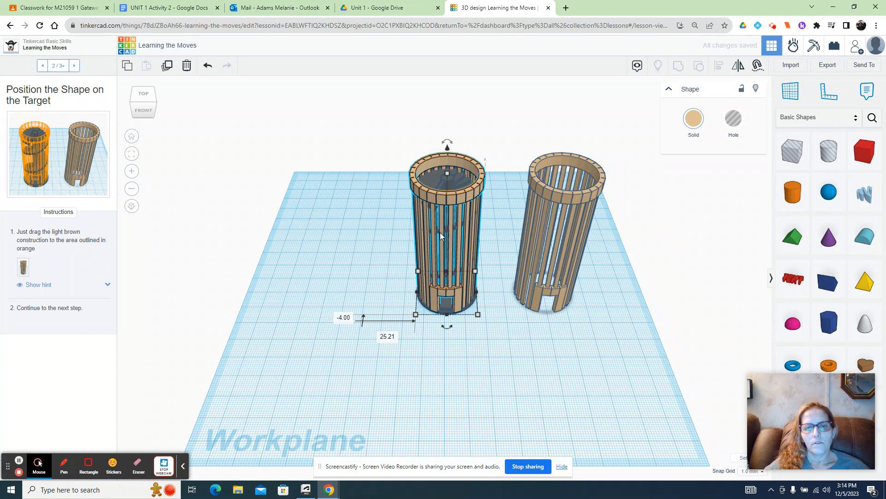
pyautogui.click(319, 251)
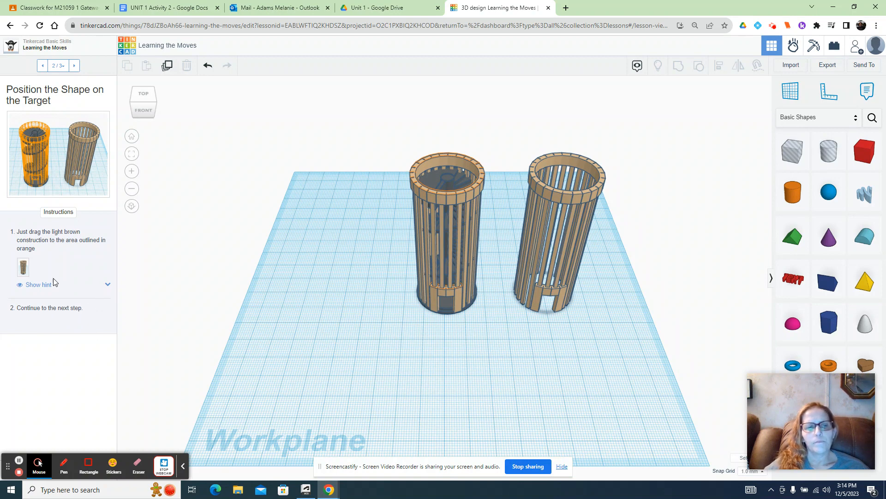
# - Show the hint for the first instruction and read how to move a shape
pyautogui.click(59, 310)
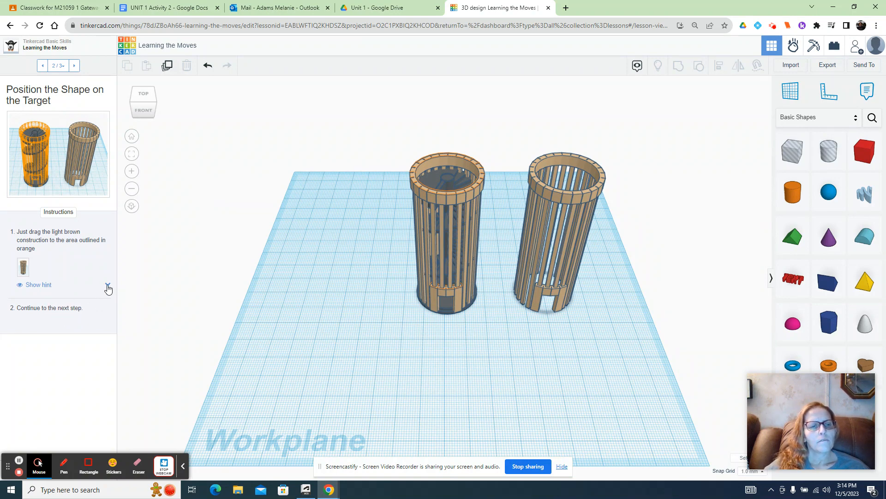
pyautogui.click(107, 285)
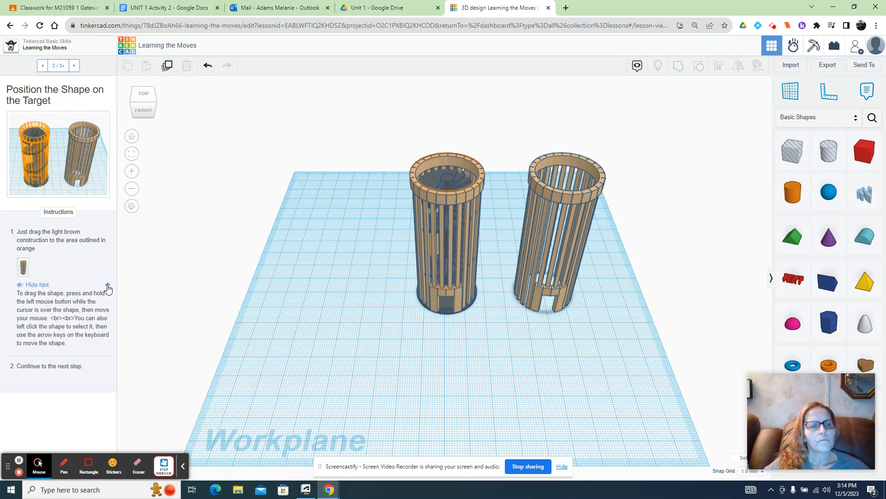
pyautogui.click(39, 371)
pyautogui.click(64, 216)
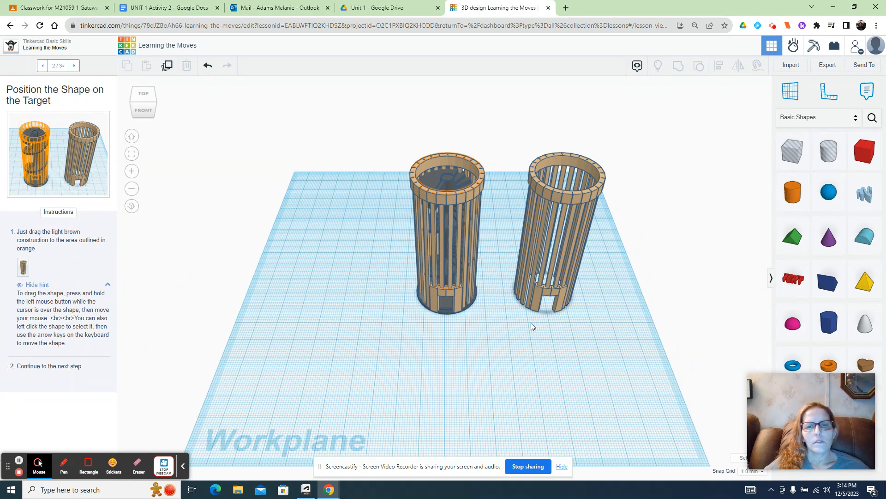
# - Move a castle tower from the right-hand spot about 49 mm left onto the staircase target
pyautogui.moveTo(538, 301); pyautogui.dragTo(434, 298)
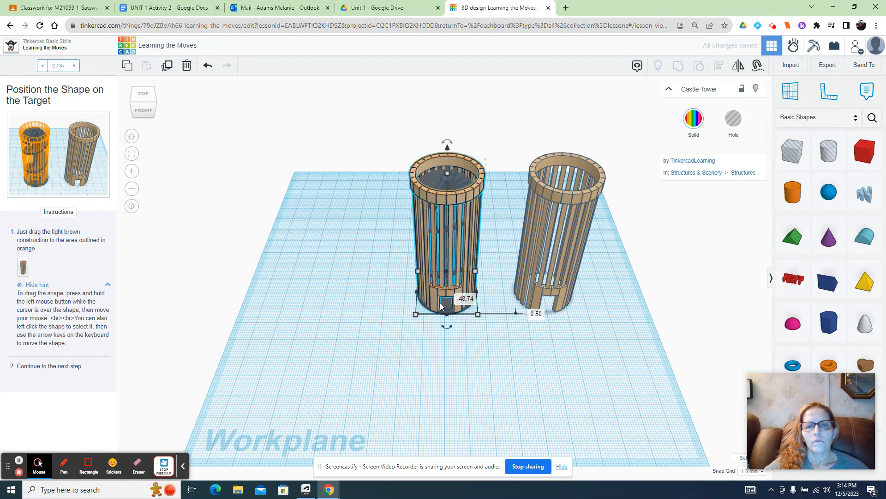
pyautogui.click(495, 355)
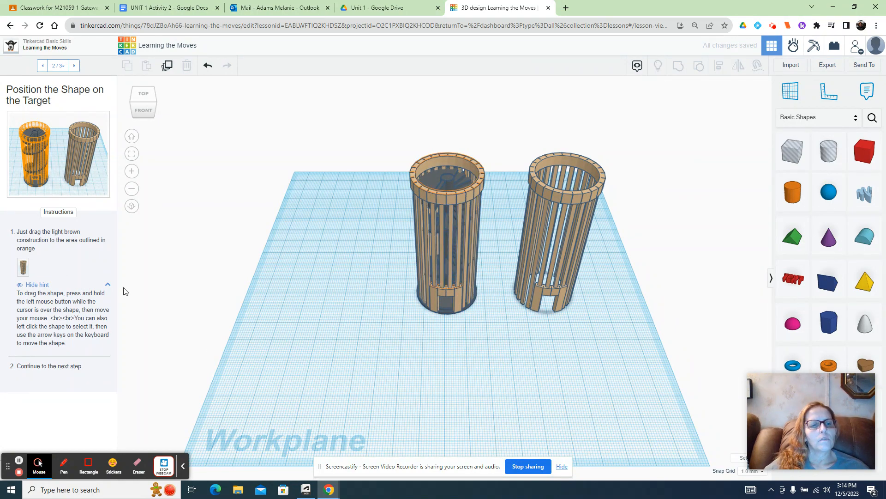
# - Hide the hint and the recording tools, and advance the lesson to its third page
pyautogui.click(108, 284)
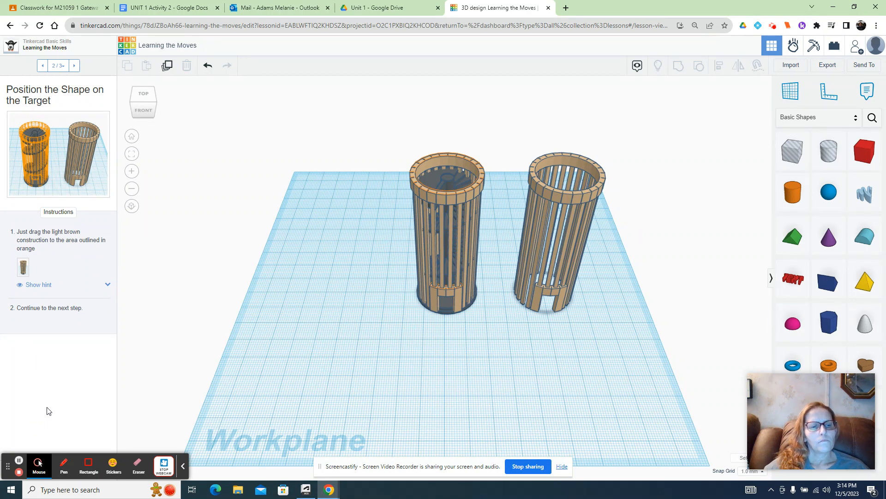
pyautogui.click(184, 469)
pyautogui.click(94, 471)
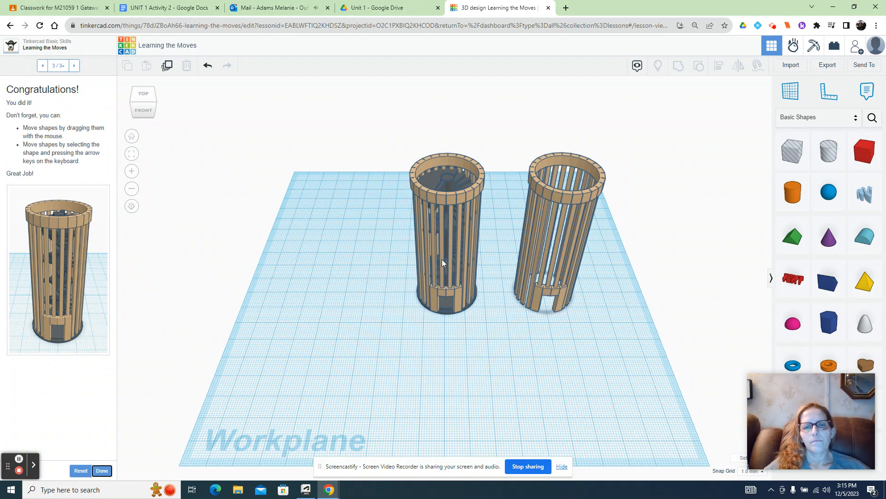
# - Move the castle tower about 45 mm left, away from the staircase
pyautogui.moveTo(460, 228); pyautogui.dragTo(349, 241)
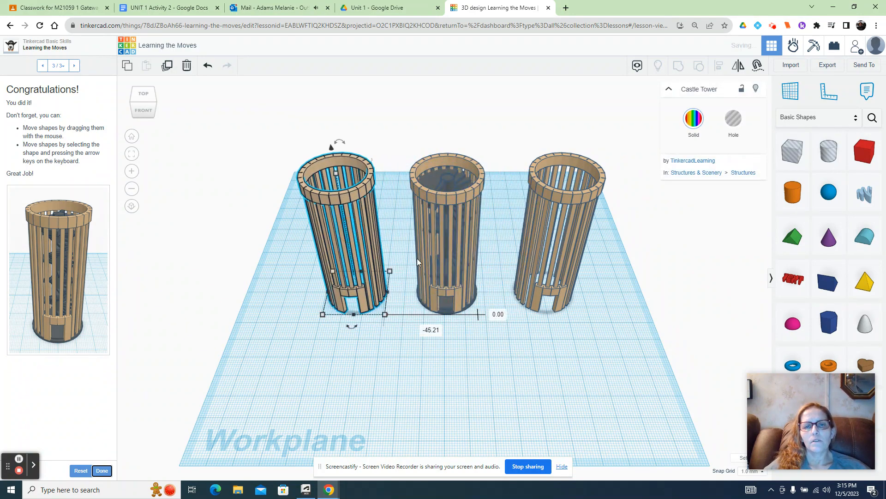
pyautogui.click(463, 334)
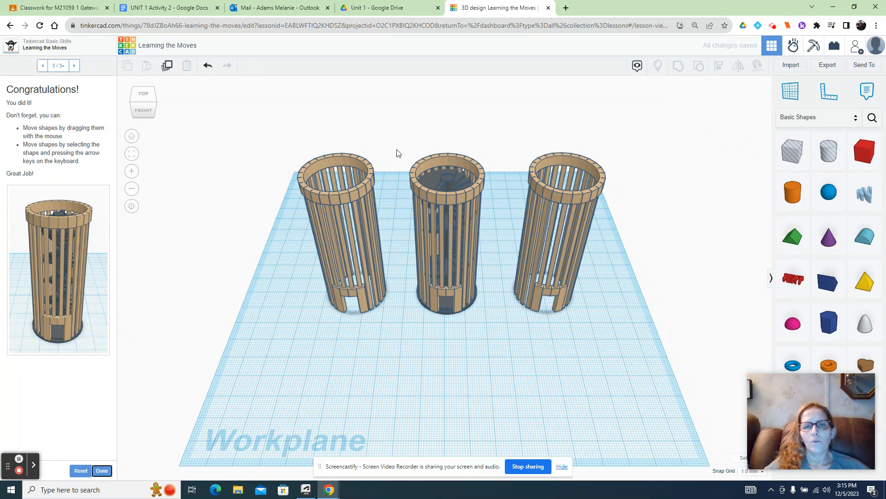
# - Group all the shapes of the middle tower and its staircase into one object
pyautogui.moveTo(396, 150); pyautogui.dragTo(486, 323)
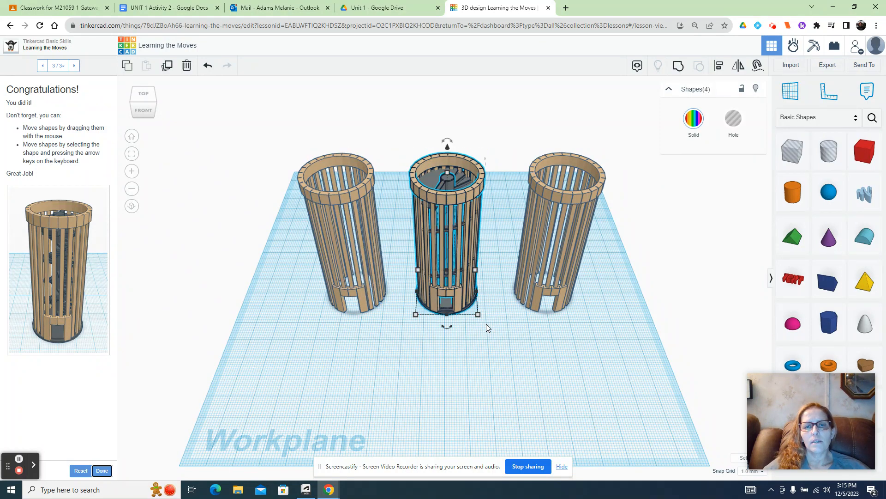
pyautogui.click(675, 66)
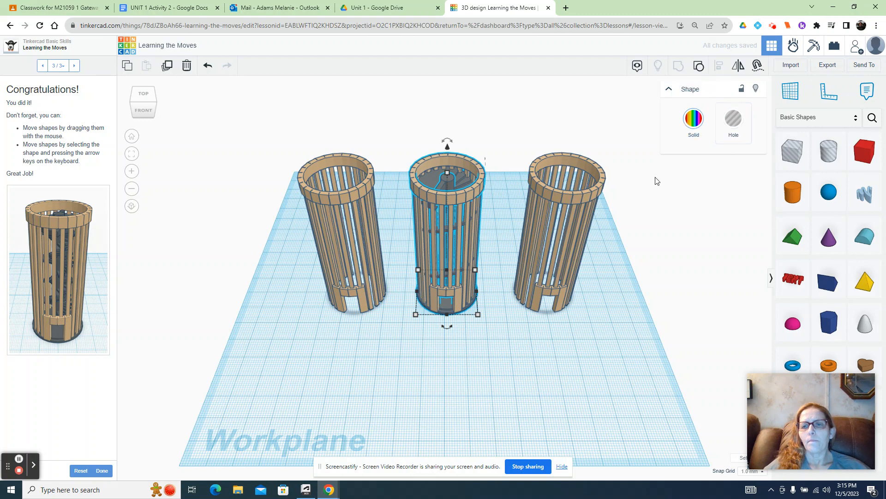
pyautogui.click(641, 196)
# - Move the grouped tower about 57 mm toward the front and enlarge its base to about 34 mm deep
pyautogui.moveTo(446, 270); pyautogui.dragTo(455, 370)
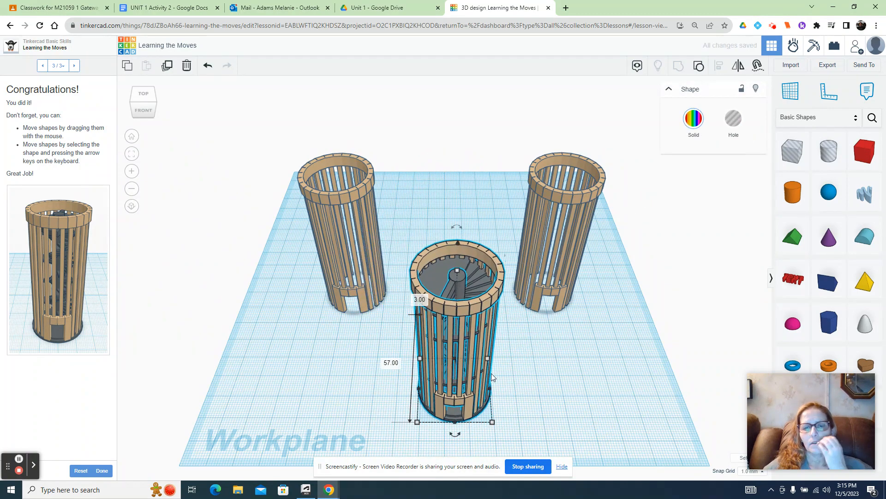
pyautogui.moveTo(493, 425); pyautogui.dragTo(505, 432)
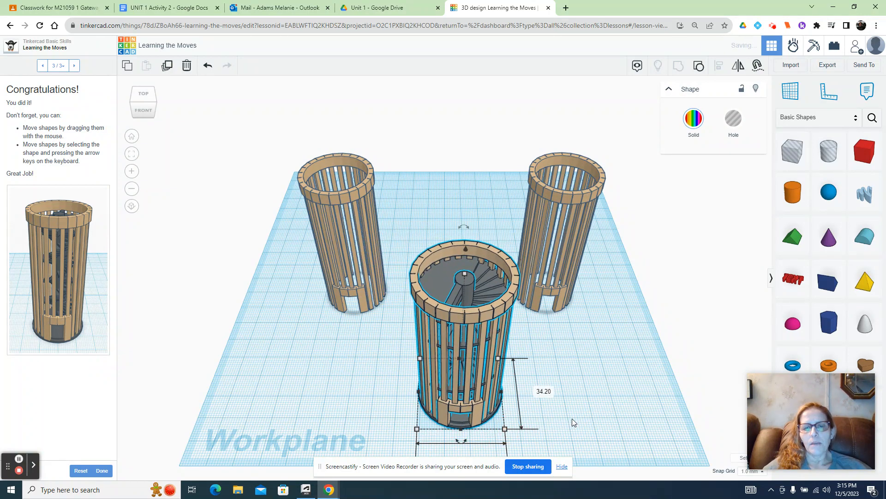
pyautogui.click(334, 378)
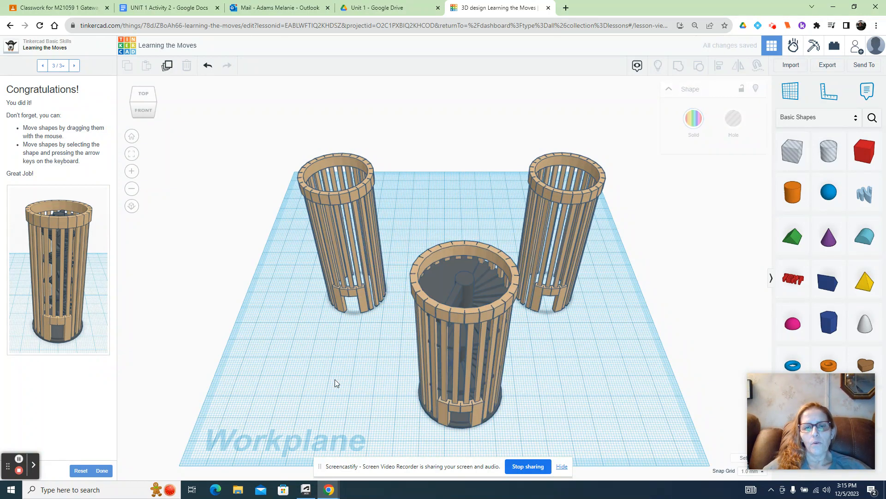
# - Orbit around the three towers with the ViewCube to see them from different angles
pyautogui.click(134, 110)
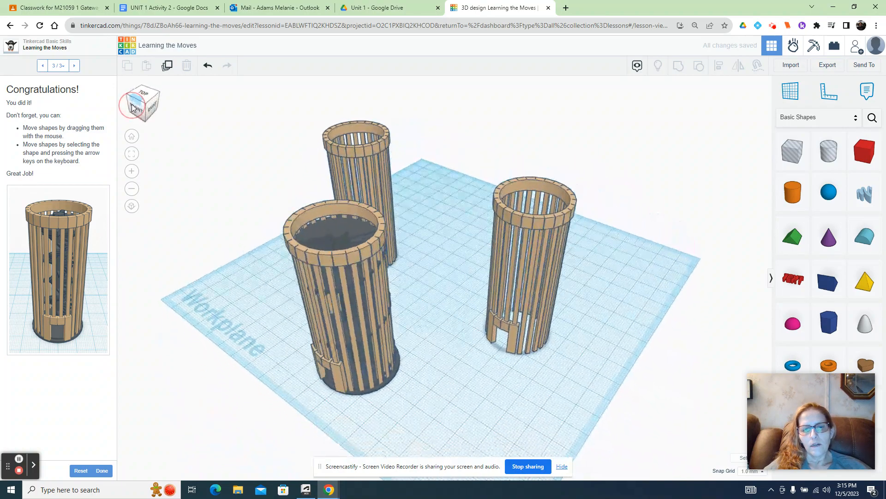
pyautogui.click(145, 105)
pyautogui.moveTo(146, 103)
pyautogui.mouseDown()
pyautogui.moveTo(141, 112)
pyautogui.moveTo(143, 101)
pyautogui.moveTo(127, 105)
pyautogui.moveTo(147, 109)
pyautogui.mouseUp()
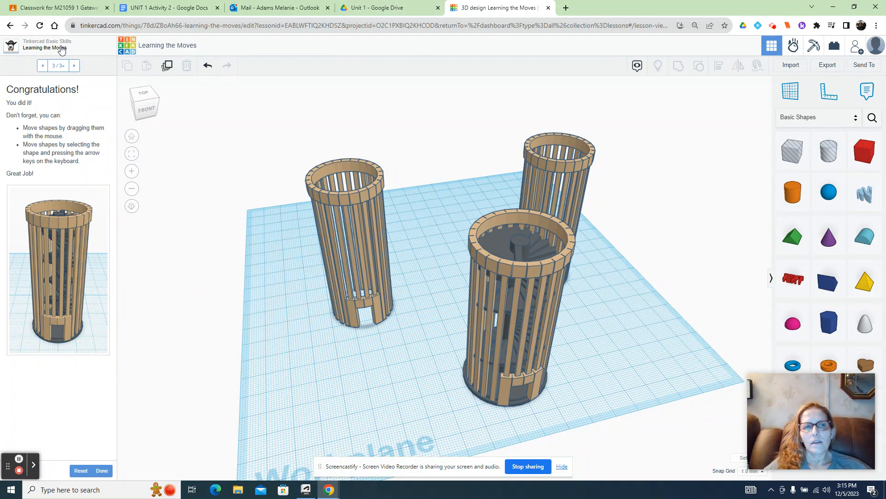
# - Return to the dashboard's completed tutorials and open View It! for editing
pyautogui.click(126, 48)
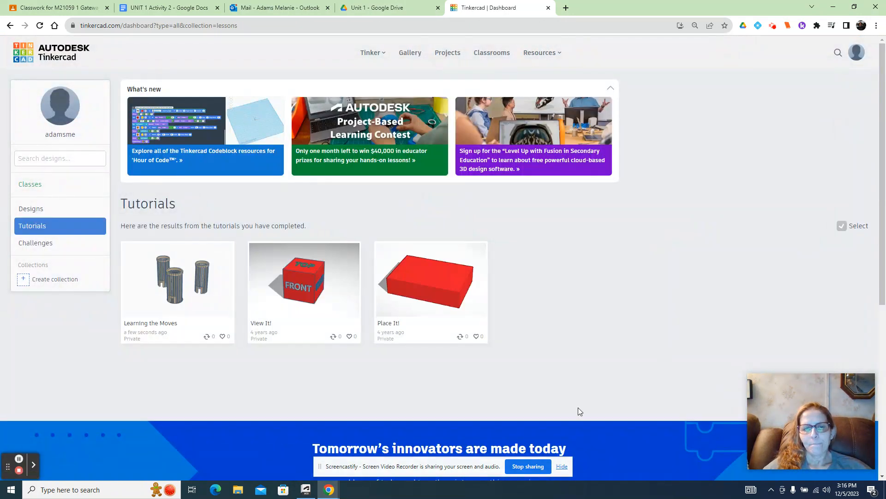
pyautogui.click(321, 306)
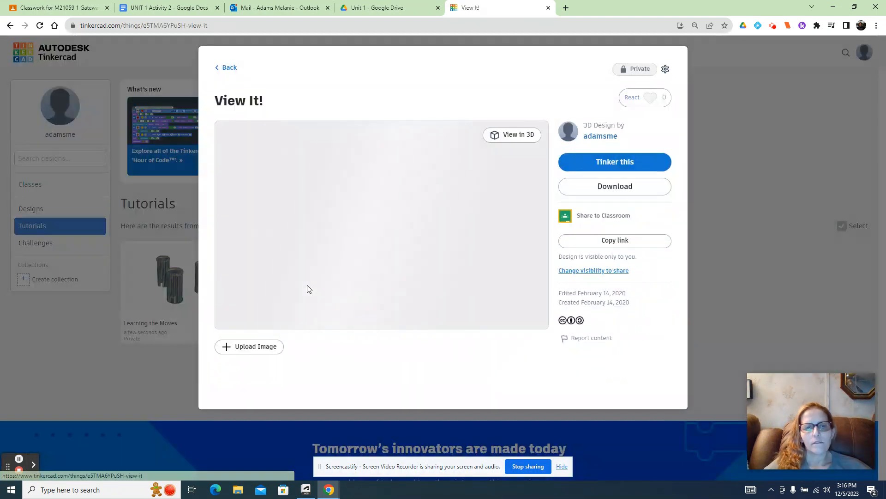
pyautogui.click(590, 163)
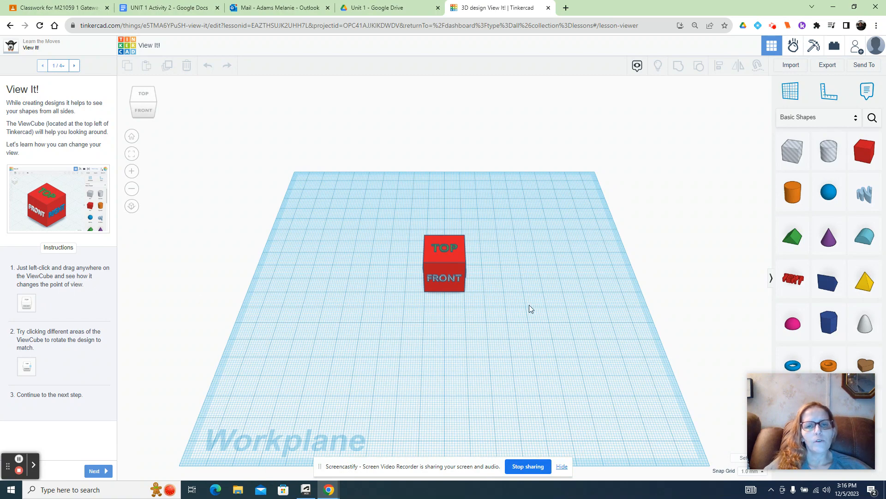
# - Rotate the view with the ViewCube to a lower angle facing the front of the red cube
pyautogui.click(141, 103)
pyautogui.moveTo(141, 101); pyautogui.dragTo(192, 140)
pyautogui.click(145, 102)
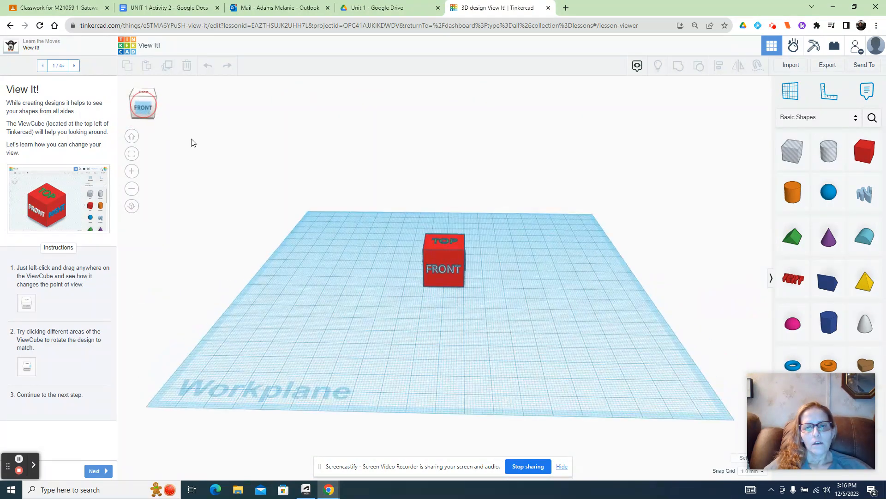
# - Select the red View It cube and zoom in to examine its TOP and FRONT faces
pyautogui.click(452, 269)
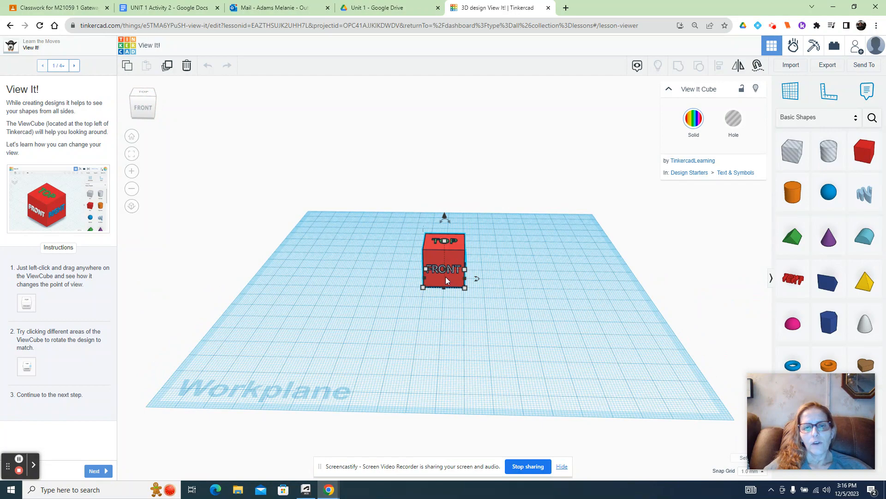
pyautogui.scroll(5, 445, 279)
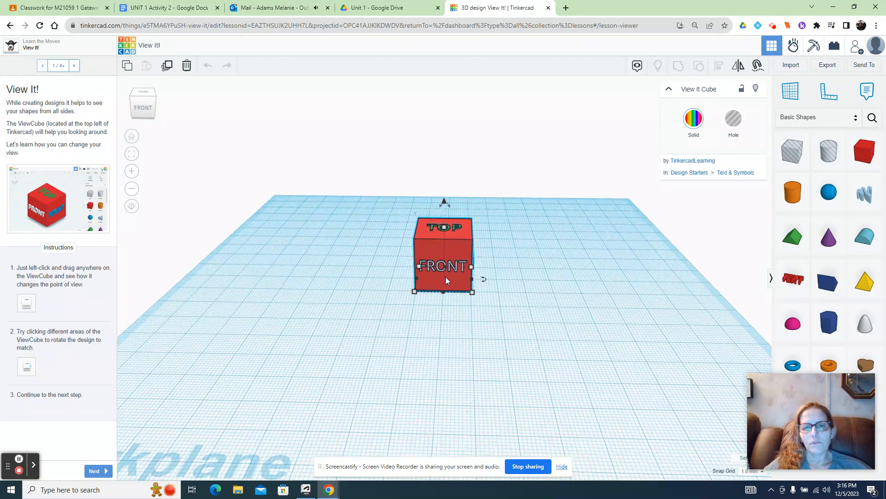
pyautogui.scroll(2, 446, 280)
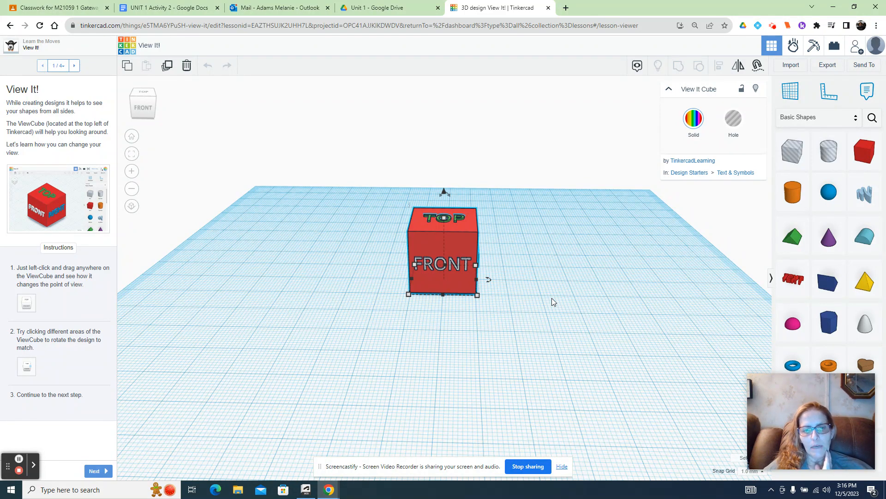
pyautogui.scroll(2, 444, 270)
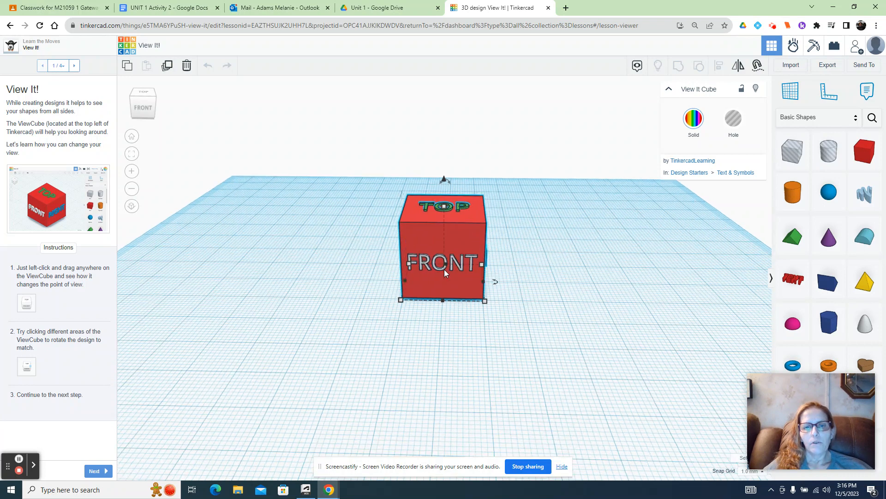
pyautogui.scroll(1, 444, 269)
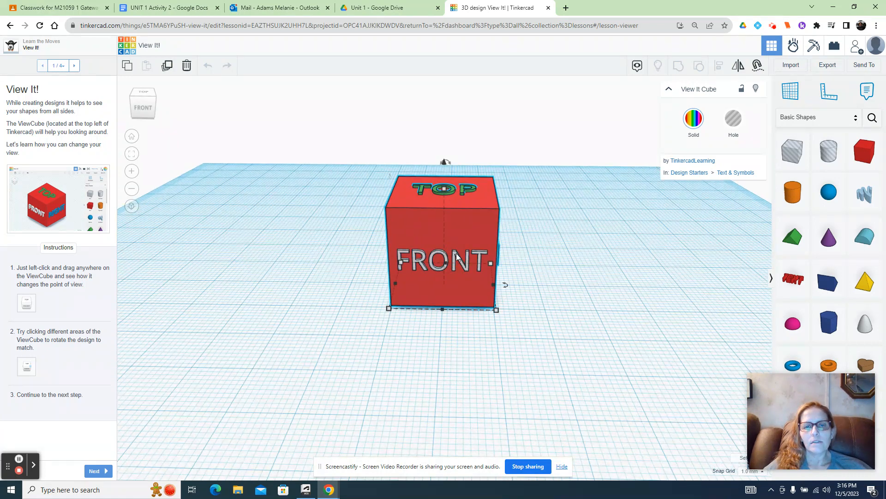
pyautogui.click(431, 326)
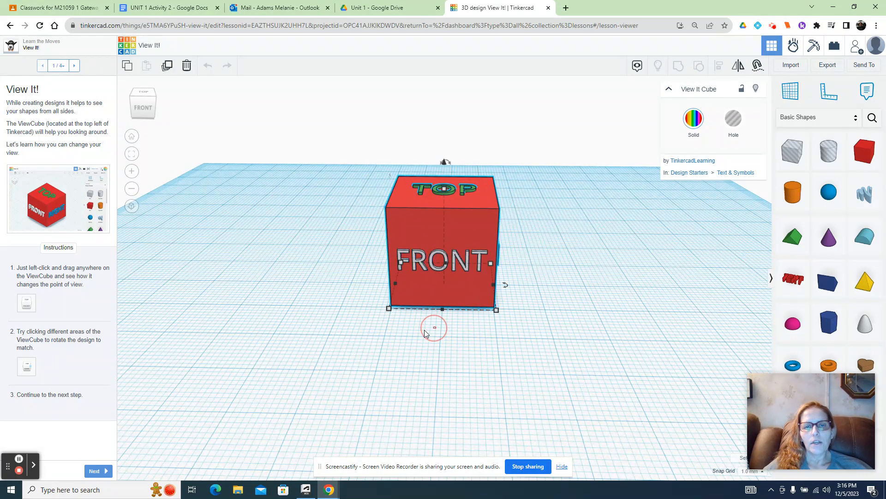
pyautogui.click(450, 189)
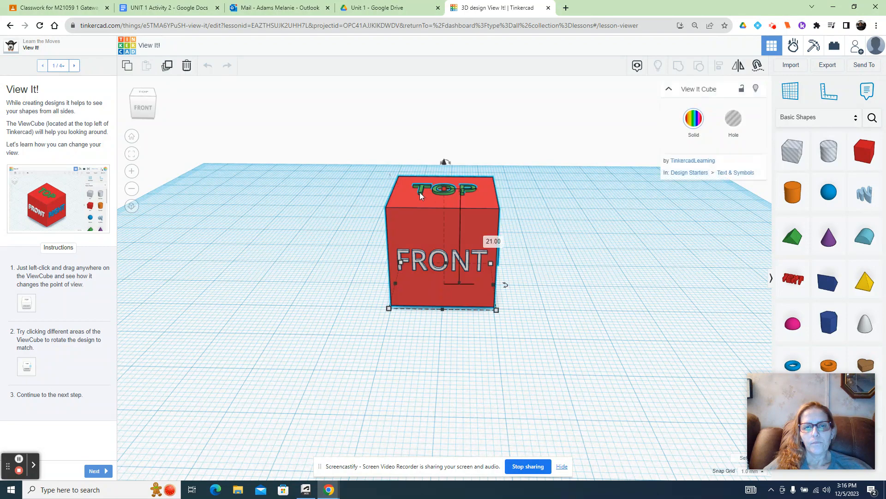
# - View the cube's front, right, back, left and bottom faces in turn with the ViewCube
pyautogui.click(143, 110)
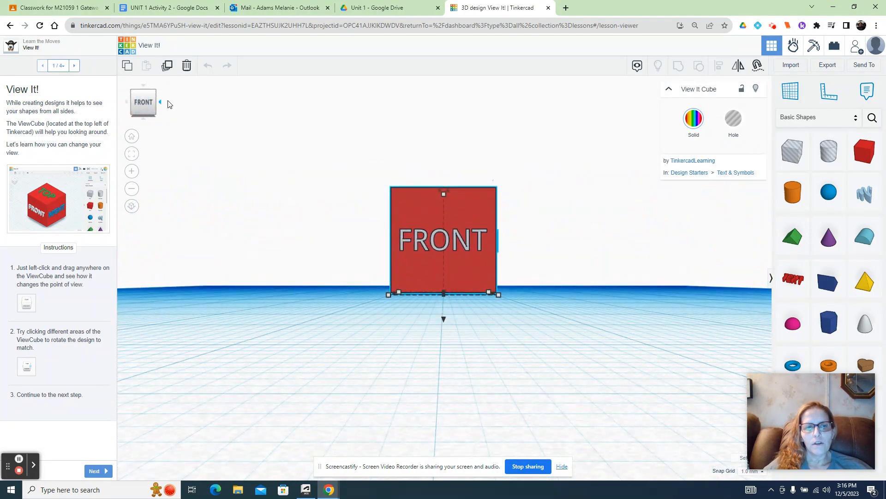
pyautogui.click(160, 102)
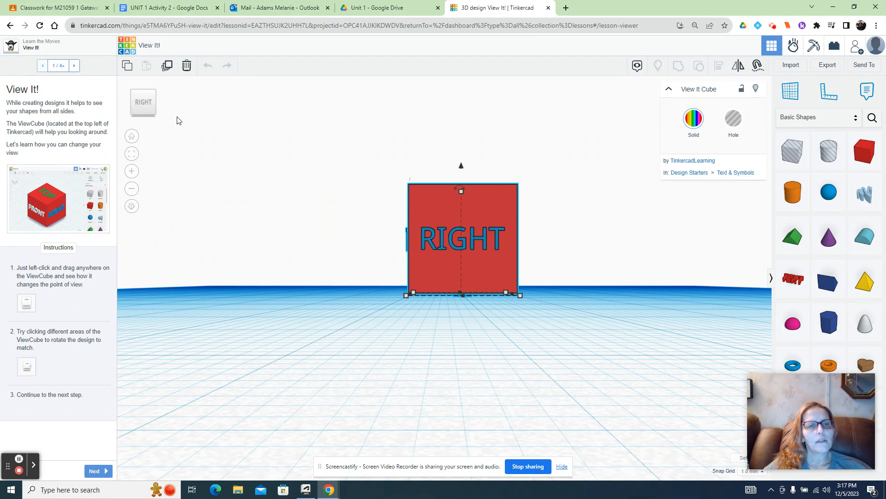
pyautogui.click(160, 103)
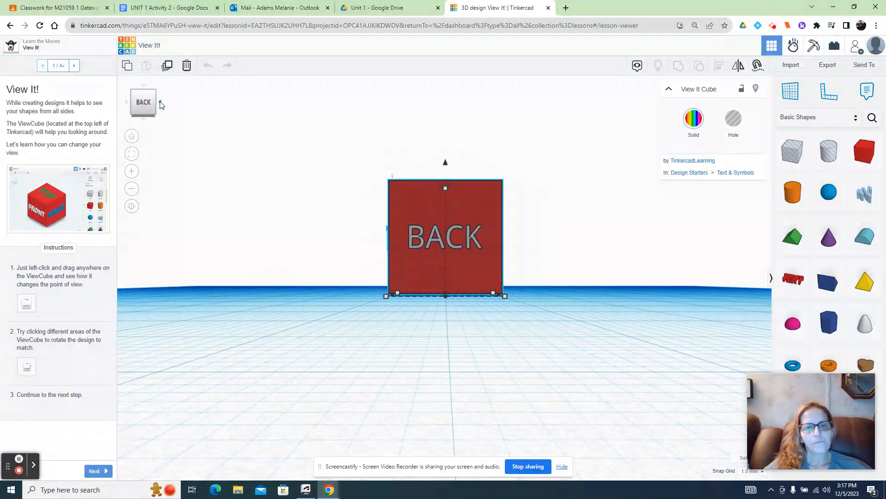
pyautogui.click(160, 102)
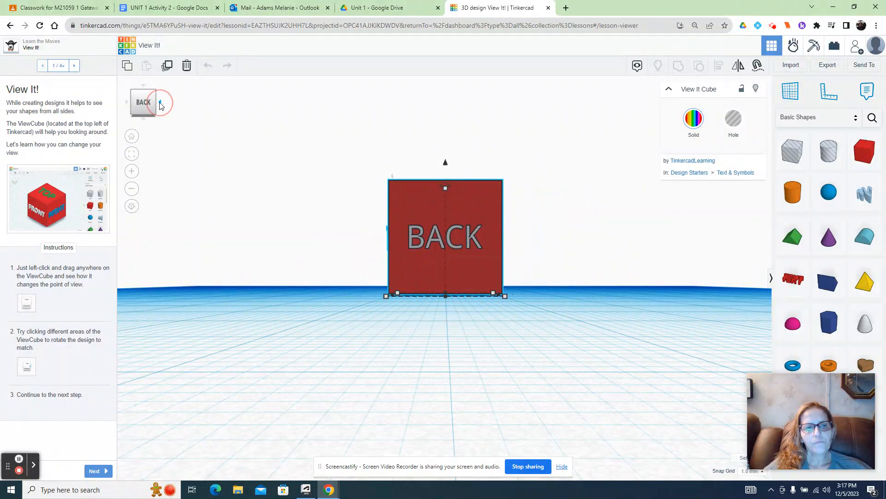
pyautogui.click(144, 120)
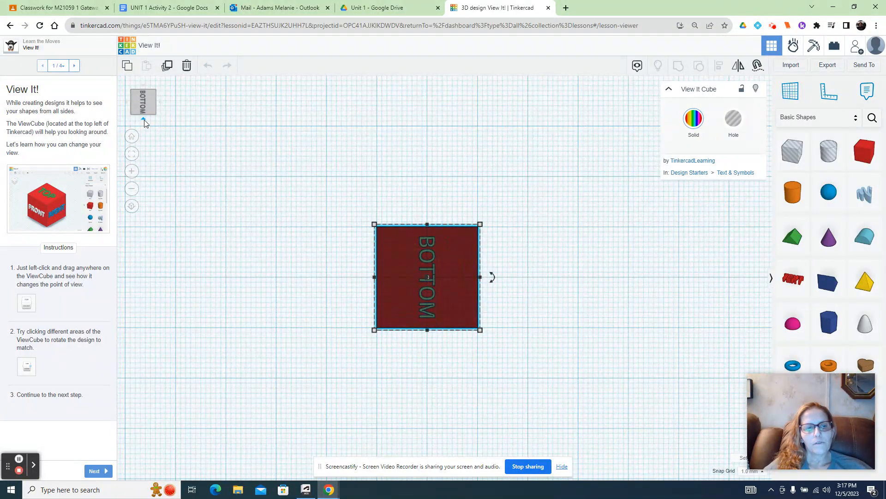
# - Work through the remaining View It! lesson pages, orbiting from beneath the cube to show its TOP, BACK and LEFT faces
pyautogui.click(95, 471)
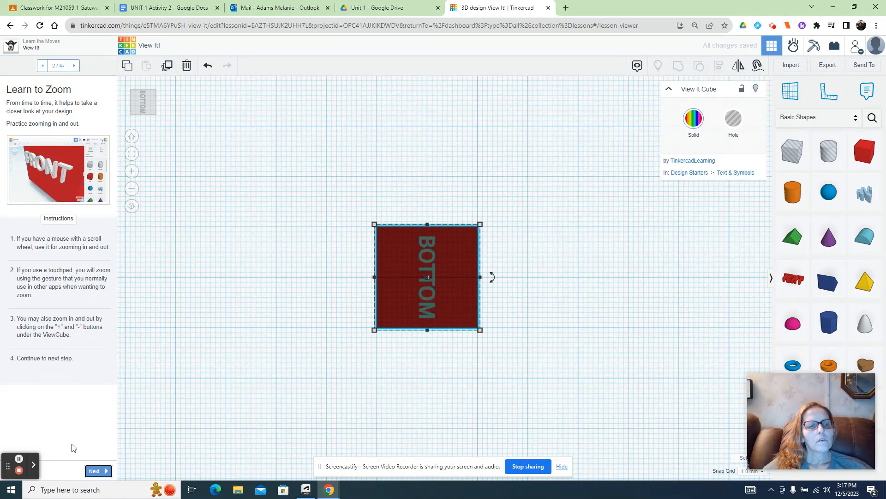
pyautogui.click(94, 471)
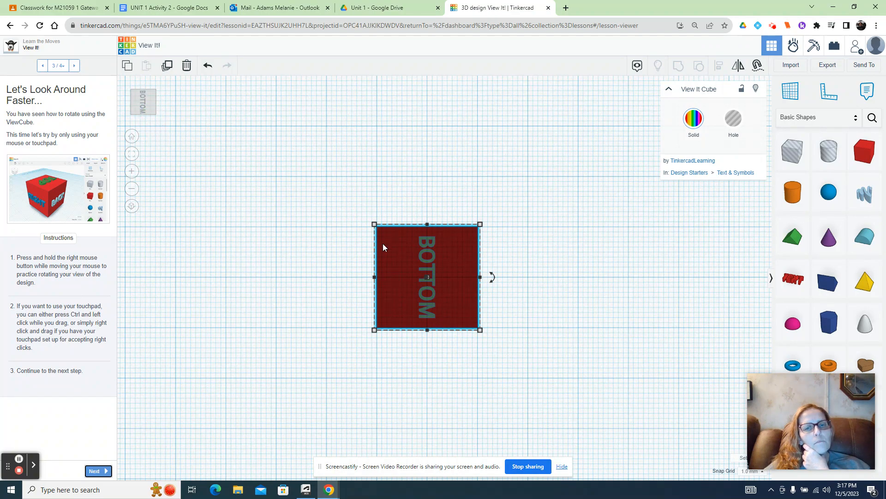
pyautogui.moveTo(383, 242); pyautogui.dragTo(369, 397, button='right')
pyautogui.moveTo(419, 261); pyautogui.dragTo(524, 271, button='right')
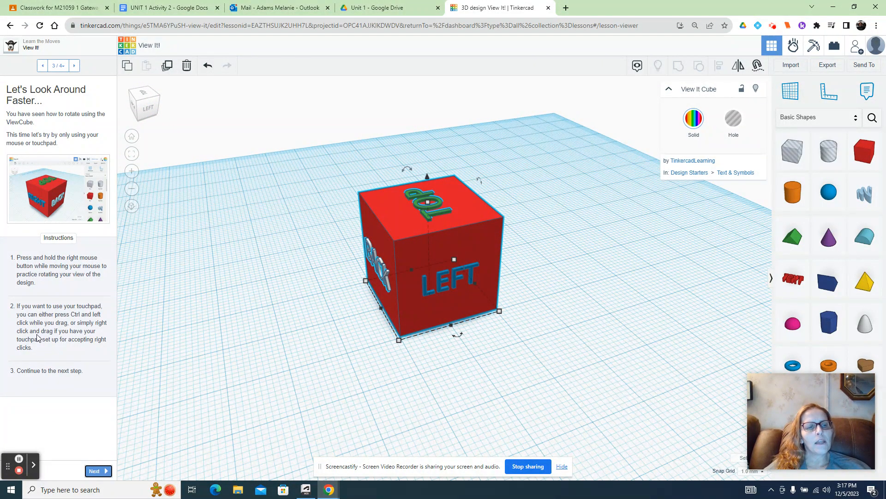
pyautogui.click(94, 472)
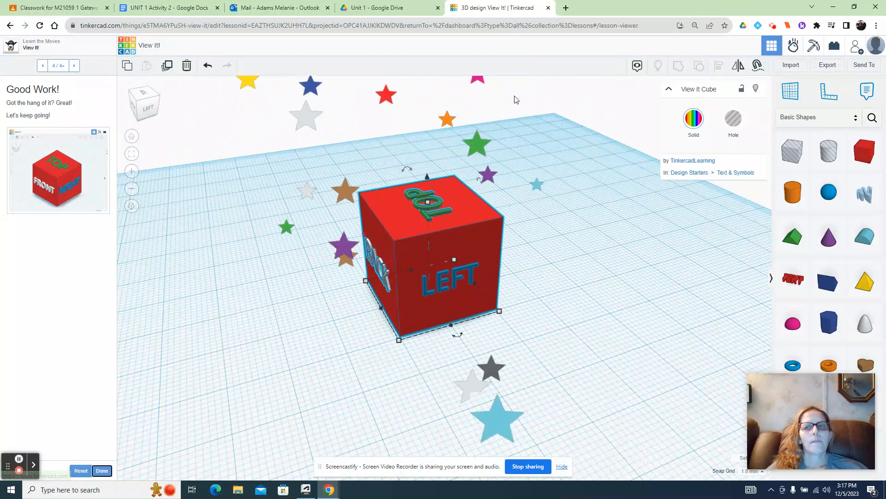
# - Return to the dashboard's completed tutorials and open Place It! for editing
pyautogui.click(129, 44)
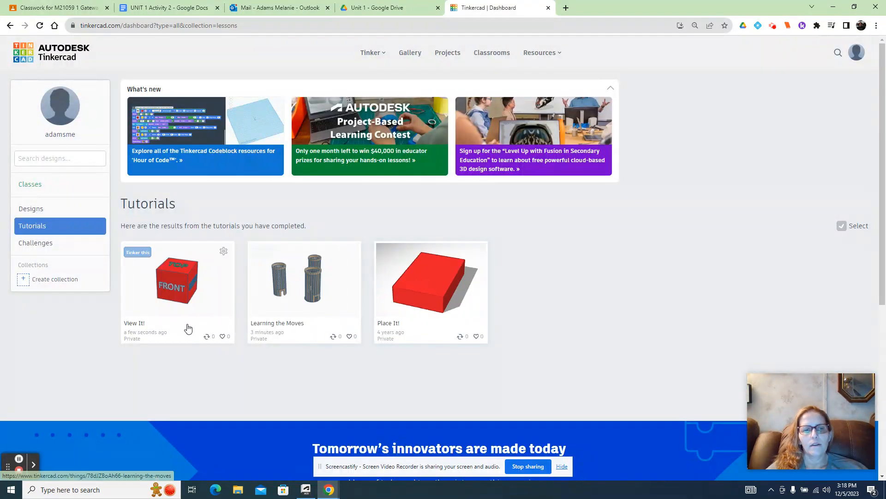
pyautogui.click(425, 284)
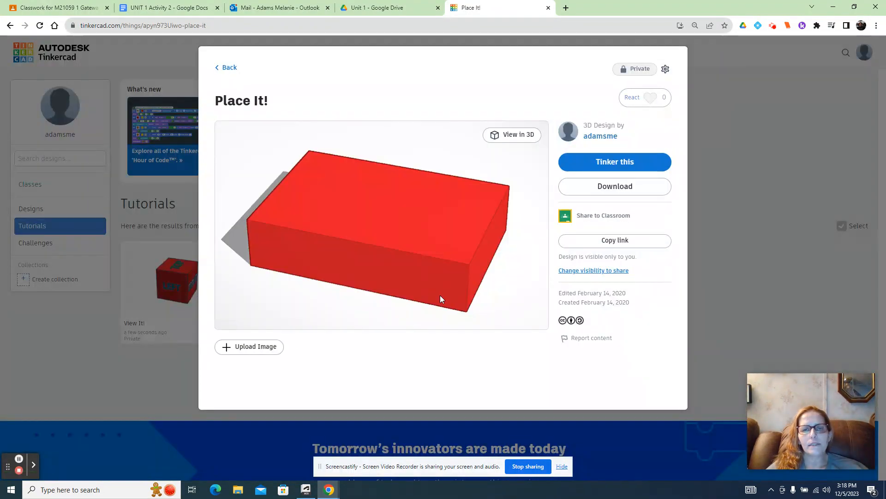
pyautogui.click(593, 167)
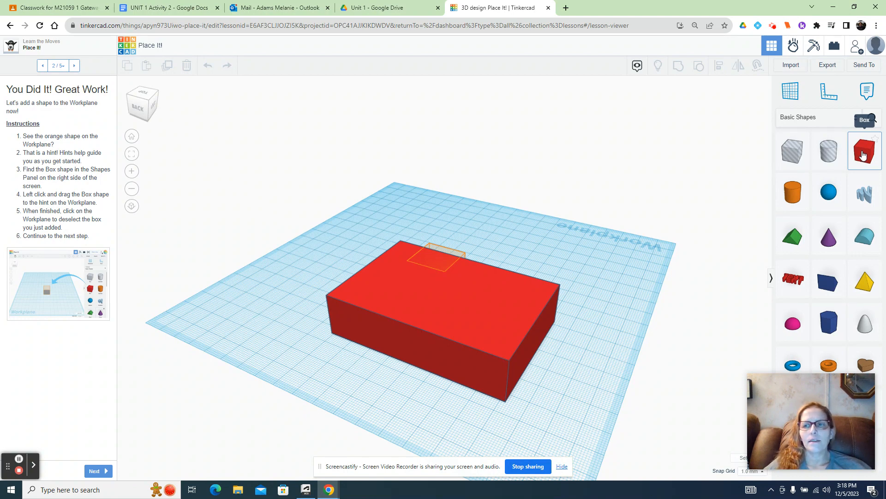
# - Place a box at the orange hint on the large red block and lower it 20 mm into the block
pyautogui.moveTo(862, 155); pyautogui.dragTo(437, 267)
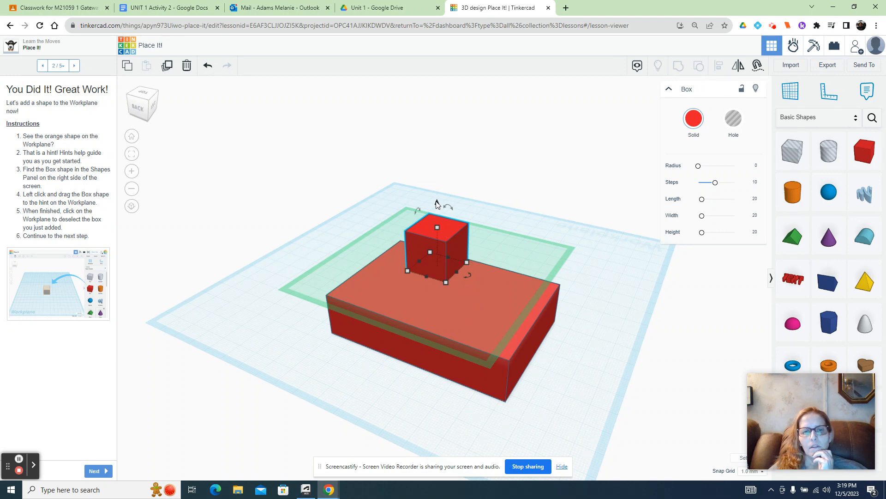
pyautogui.moveTo(436, 203); pyautogui.dragTo(432, 242)
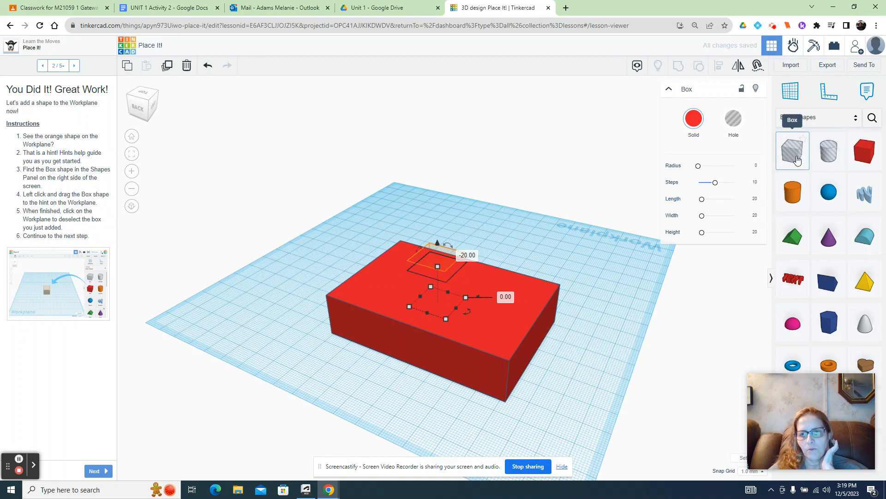
# - Turn the sunken box into a hole and resize its footprint to about 17.13 by 22.51 mm
pyautogui.click(733, 121)
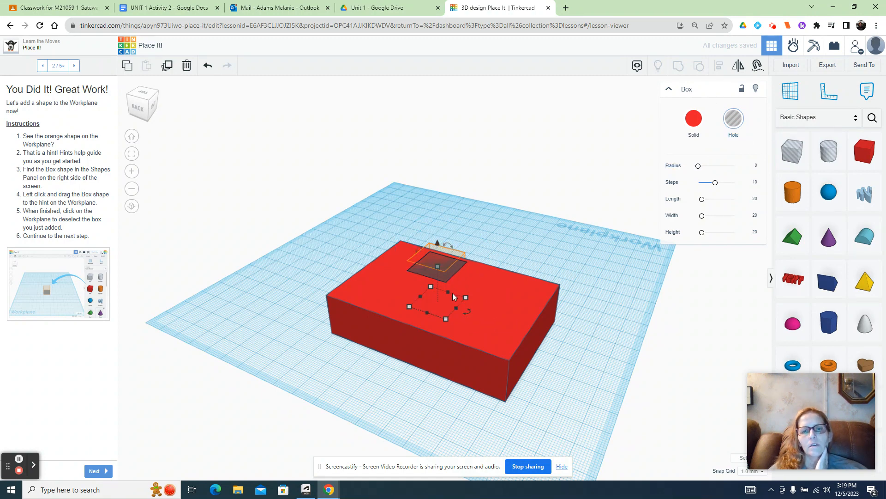
pyautogui.moveTo(467, 297)
pyautogui.mouseDown()
pyautogui.moveTo(474, 289)
pyautogui.moveTo(464, 292)
pyautogui.mouseUp()
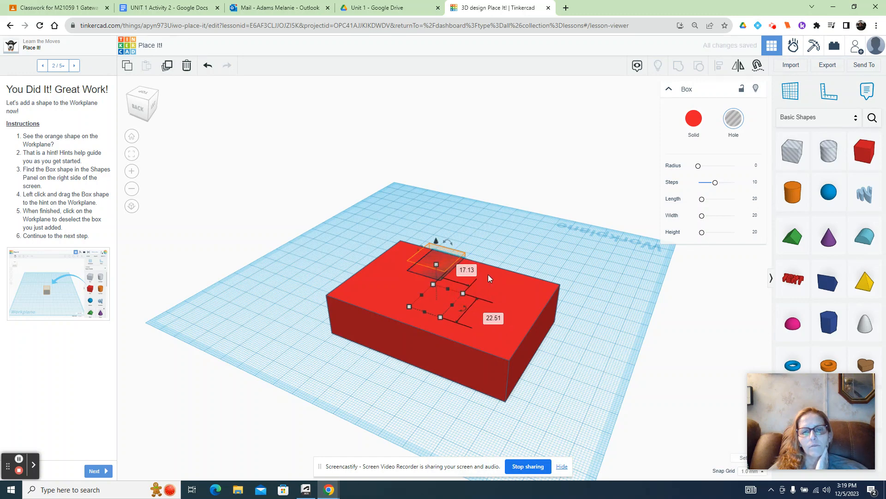
pyautogui.click(499, 243)
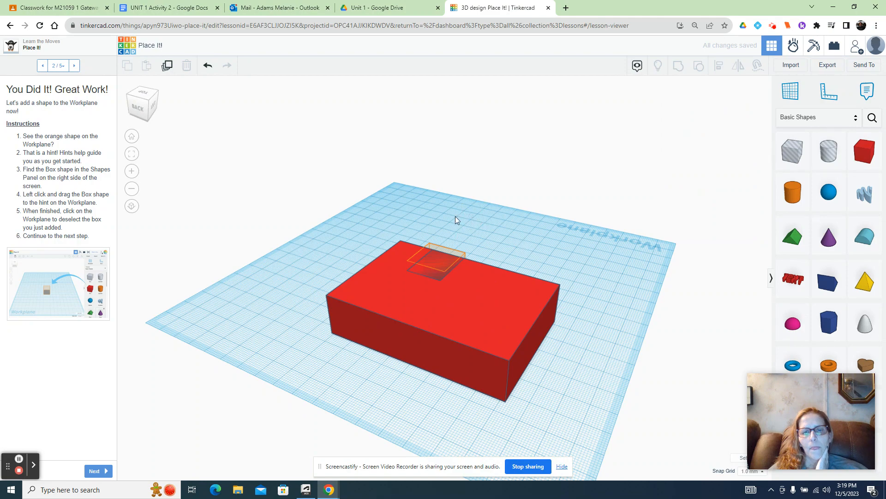
# - Lower the large red block slightly so the top of the hole box sticks out above its surface
pyautogui.moveTo(358, 206); pyautogui.dragTo(372, 222)
pyautogui.click(436, 258)
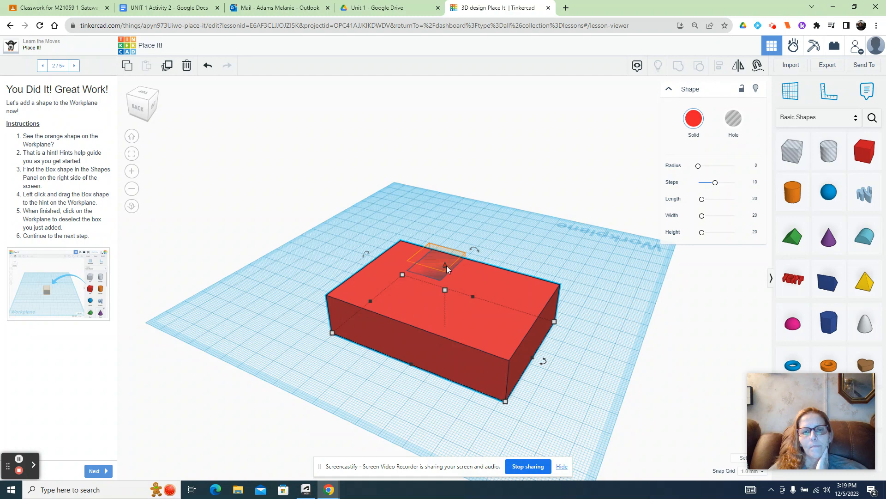
pyautogui.moveTo(445, 265); pyautogui.dragTo(444, 270)
pyautogui.click(497, 247)
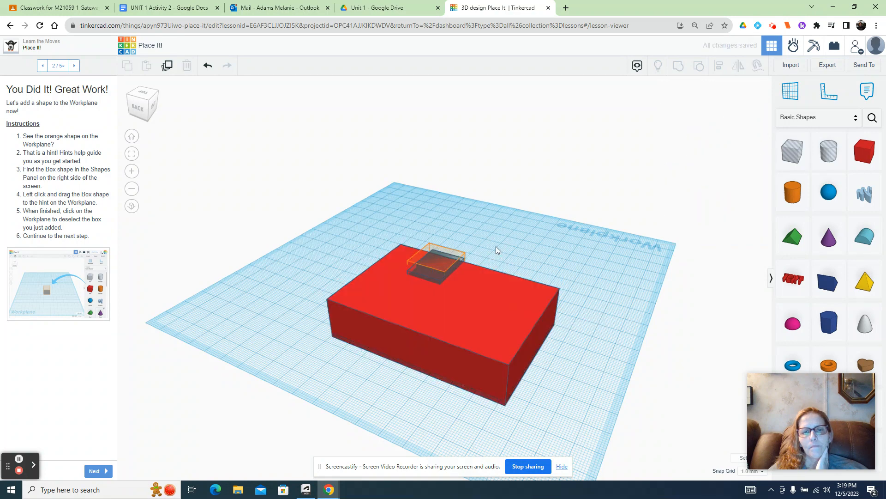
# - Select the red block together with the hole box and group them to cut a notch in the block
pyautogui.moveTo(380, 214); pyautogui.dragTo(527, 264)
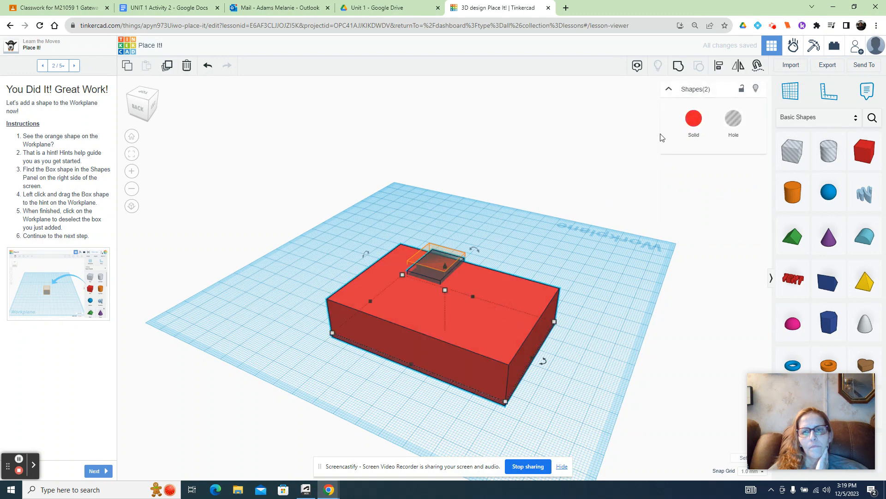
pyautogui.click(681, 65)
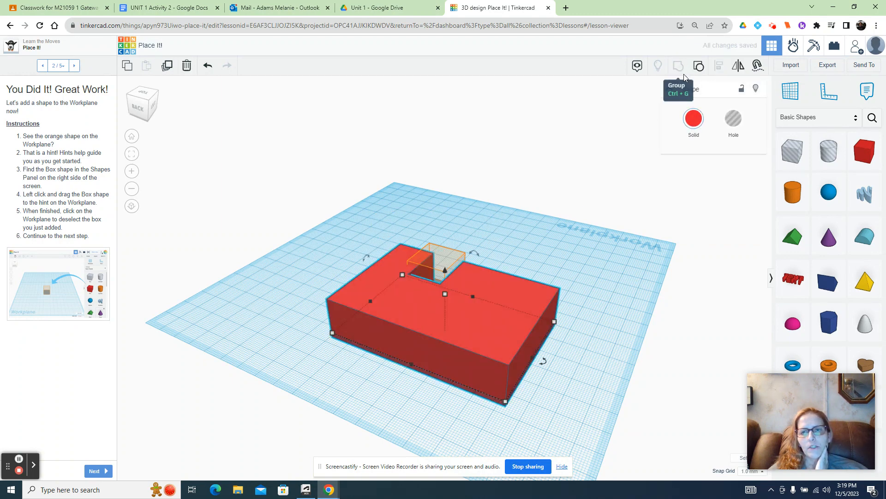
pyautogui.click(480, 230)
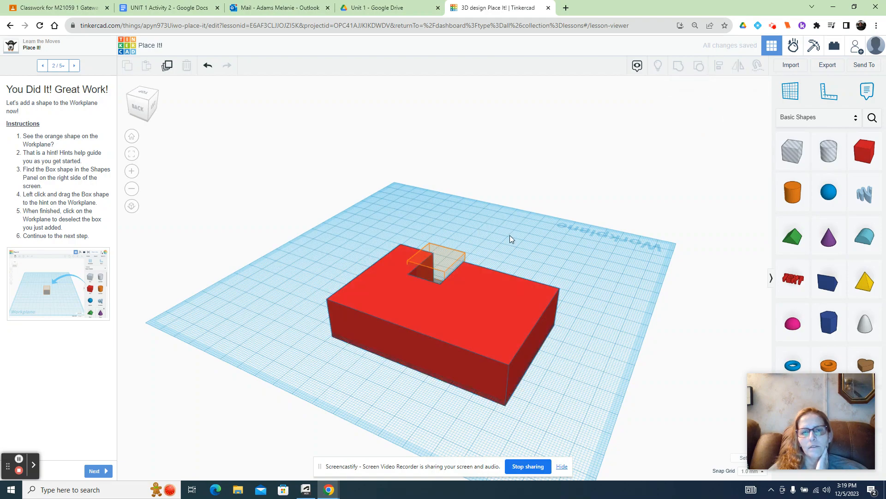
# - Viewing from the front, move the notched block about 77 mm backward and 8 mm sideways so its notch meets the orange hint
pyautogui.click(147, 110)
pyautogui.moveTo(147, 109); pyautogui.dragTo(124, 113)
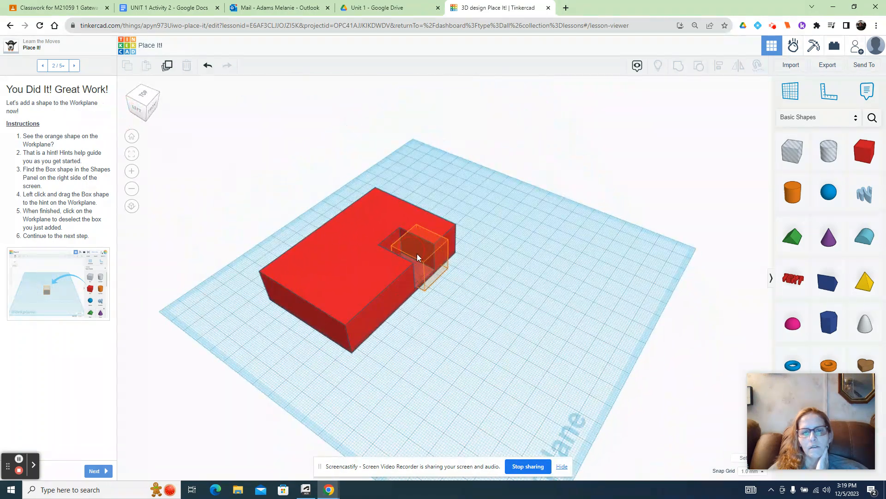
pyautogui.moveTo(416, 253); pyautogui.dragTo(548, 303)
pyautogui.click(339, 302)
pyautogui.click(151, 105)
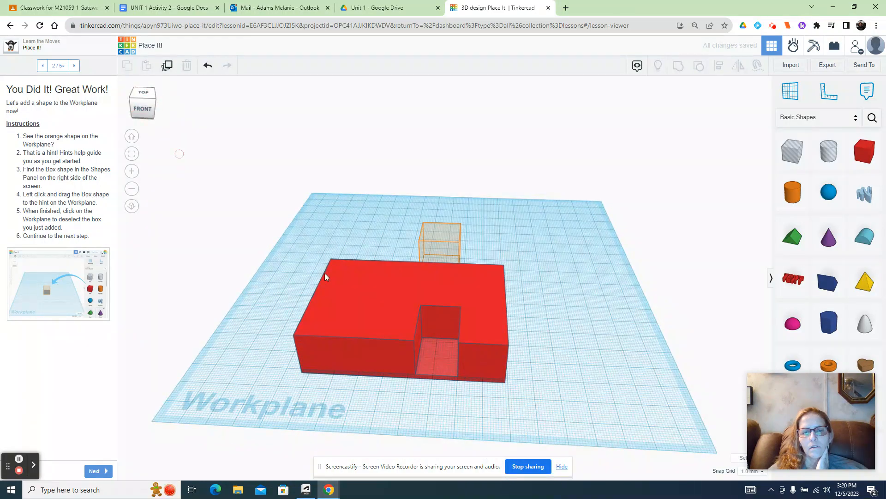
pyautogui.click(440, 366)
pyautogui.moveTo(439, 323); pyautogui.dragTo(373, 232)
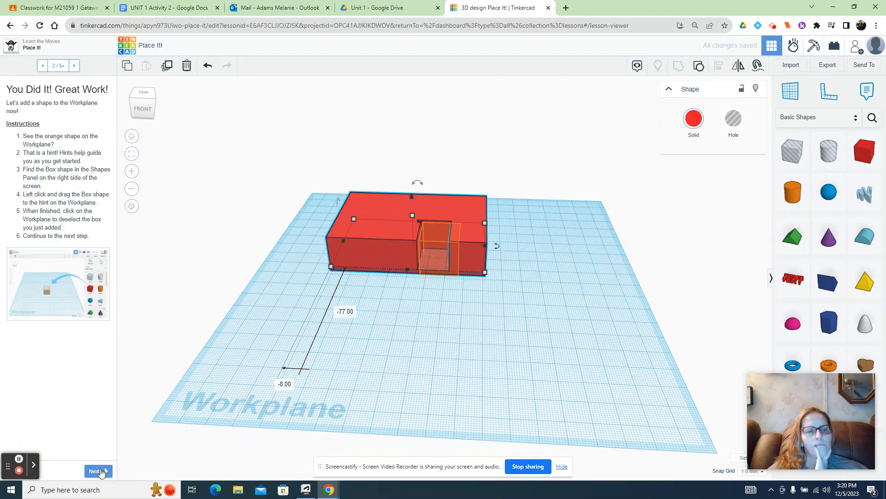
# - Advance the lesson to Step It Up and stack a red box on the top of the pyramid
pyautogui.click(98, 472)
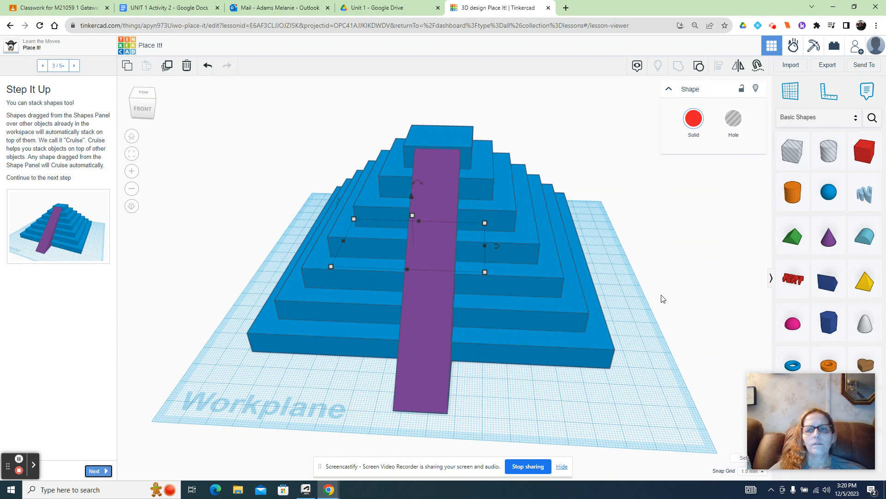
pyautogui.moveTo(865, 158); pyautogui.dragTo(443, 135)
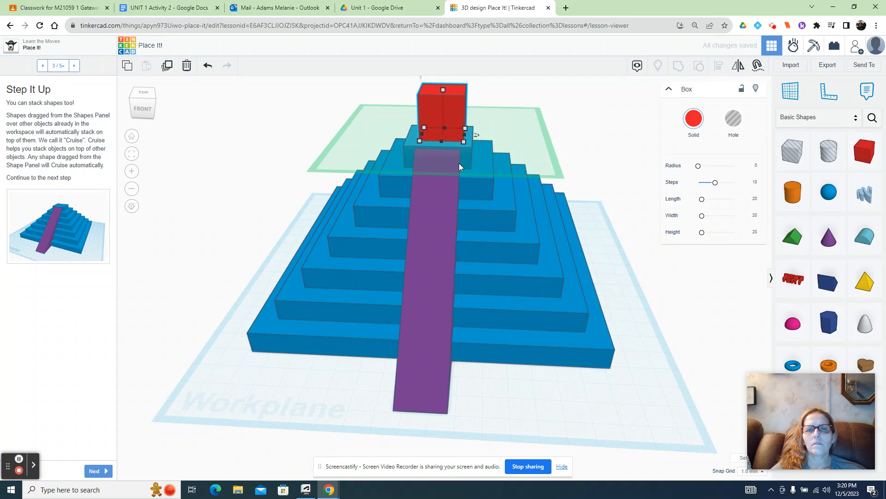
pyautogui.click(616, 283)
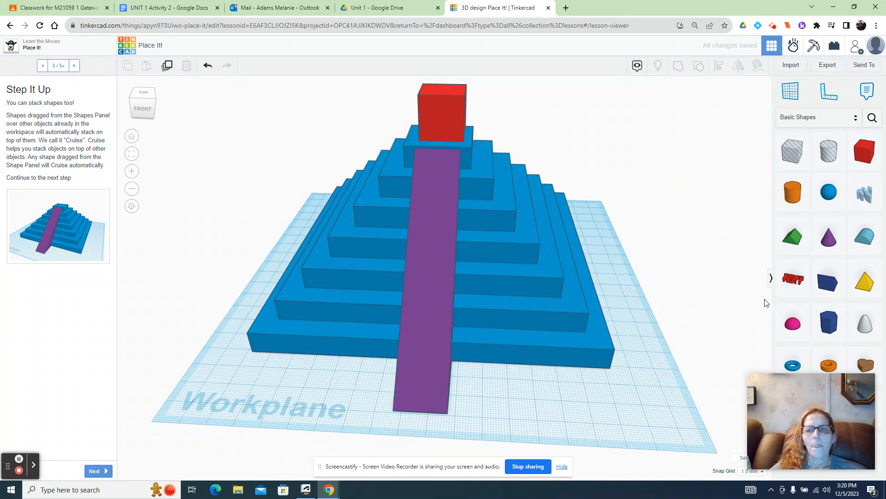
# - Place a purple cone on a lower step of the pyramid and a green roof shape on a higher step, right of the ramp
pyautogui.moveTo(805, 255); pyautogui.dragTo(582, 342)
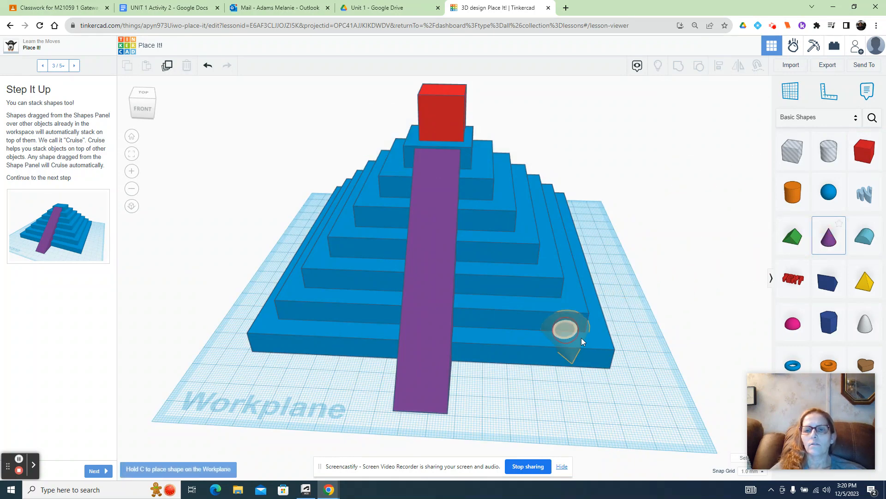
pyautogui.moveTo(569, 302); pyautogui.dragTo(577, 303)
pyautogui.moveTo(800, 249); pyautogui.dragTo(516, 235)
pyautogui.click(225, 343)
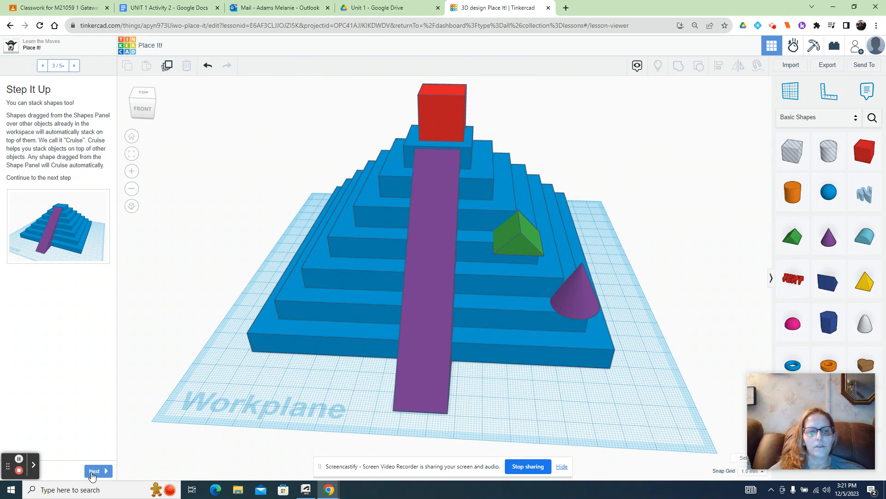
# - Advance through the last Place It! pages, mark the lesson done and continue to the View It! project
pyautogui.click(91, 475)
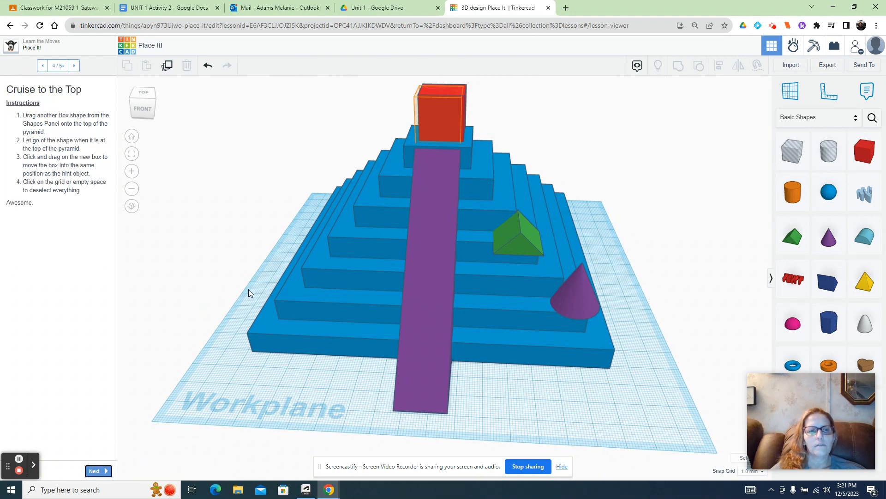
pyautogui.click(96, 471)
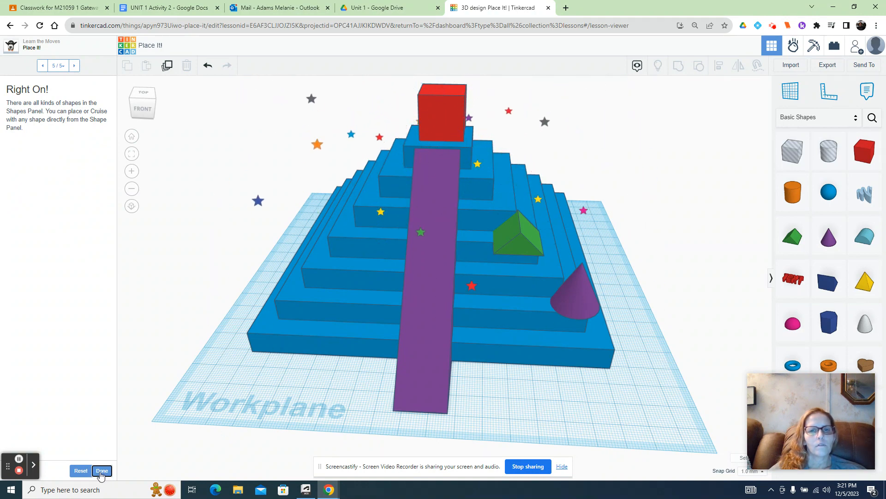
pyautogui.click(101, 473)
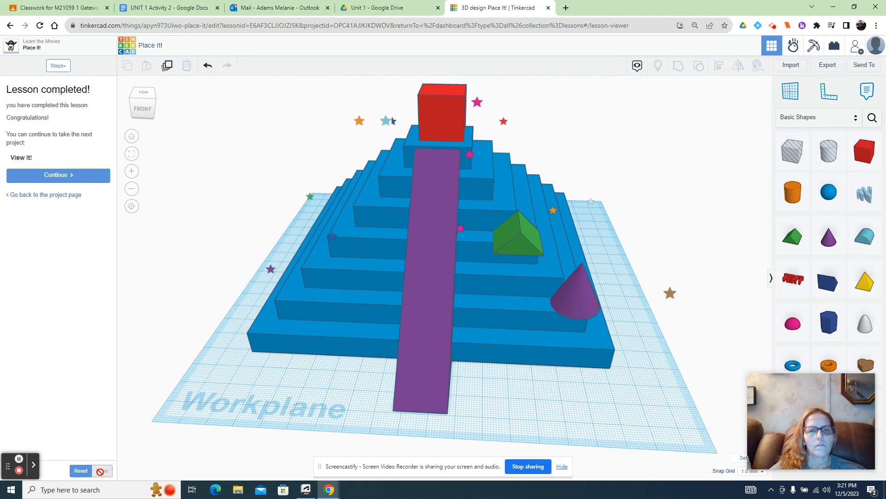
pyautogui.click(69, 176)
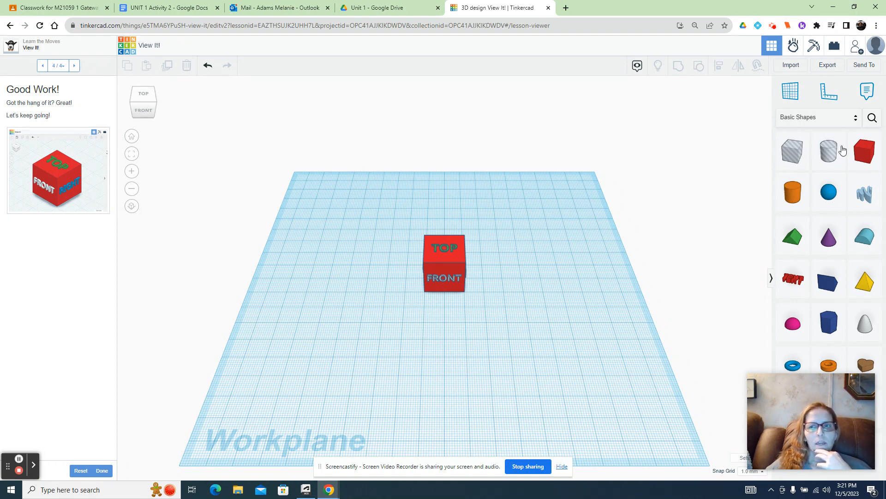
# - Go back to the dashboard, open the list of own designs and create a new 3D design
pyautogui.click(130, 49)
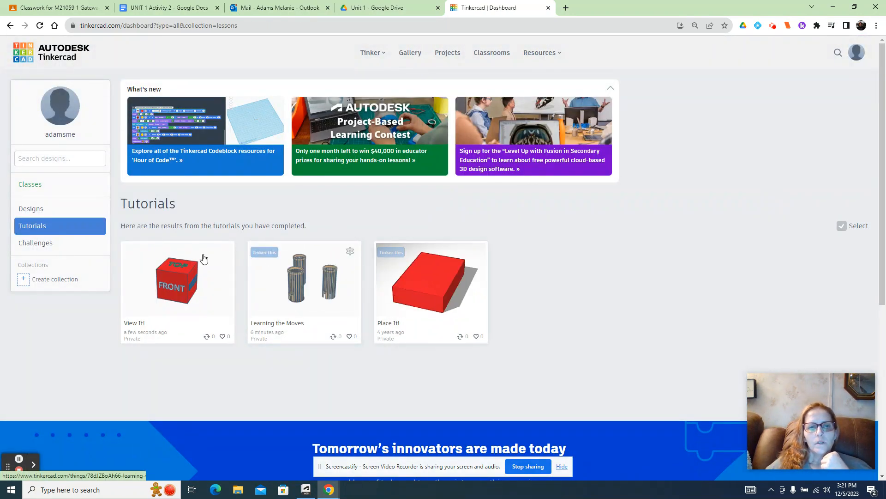
pyautogui.click(48, 216)
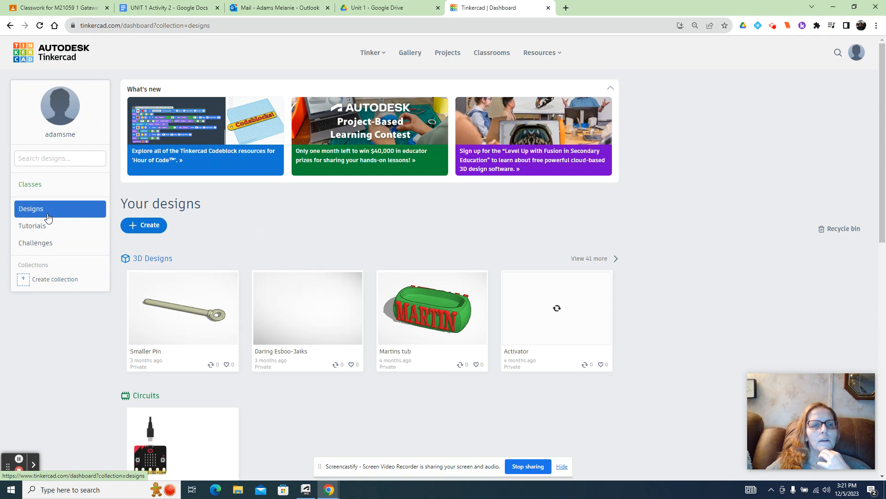
pyautogui.click(147, 227)
pyautogui.click(160, 249)
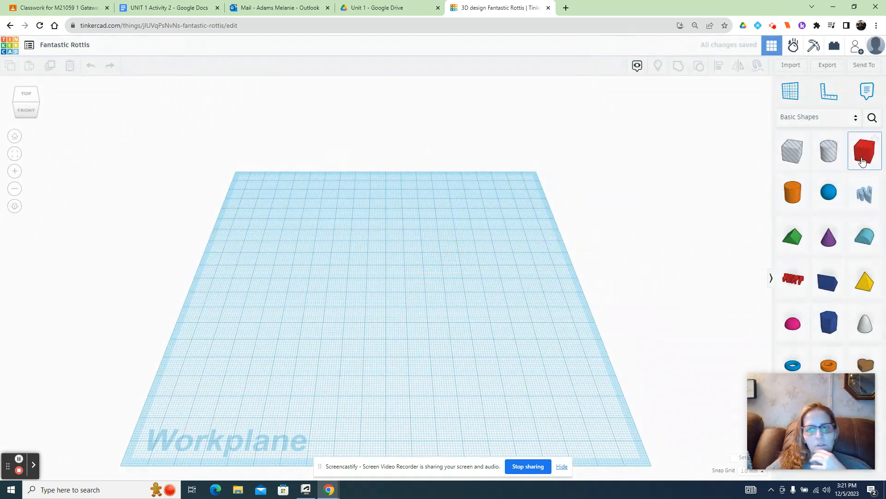
# - Place a box from the Basic Shapes library on the workplane and enlarge it to about 154 by 73 mm
pyautogui.click(813, 118)
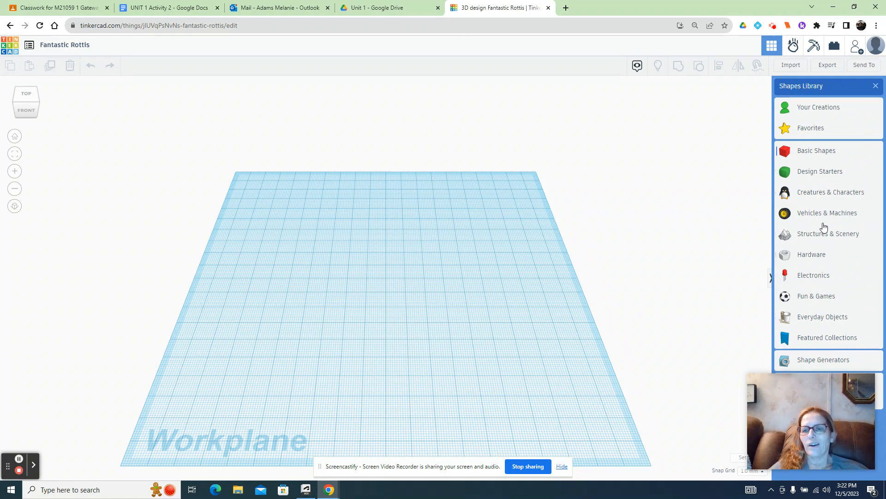
pyautogui.click(817, 153)
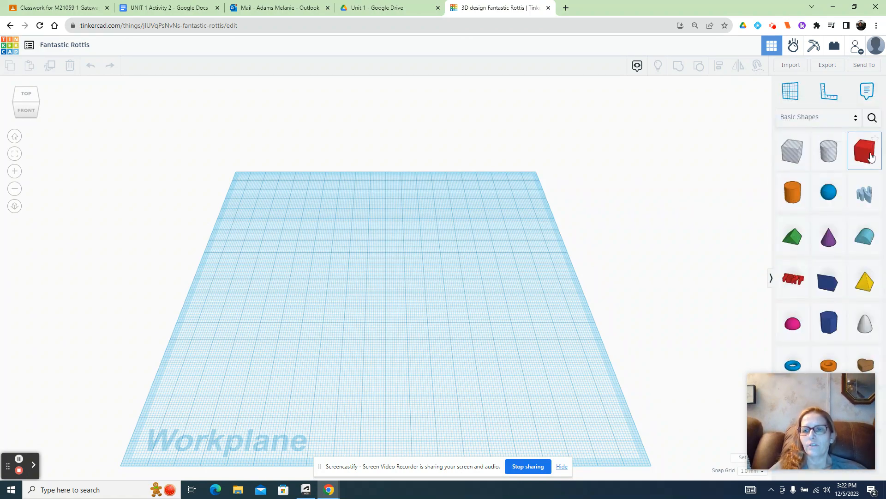
pyautogui.moveTo(871, 158); pyautogui.dragTo(533, 279)
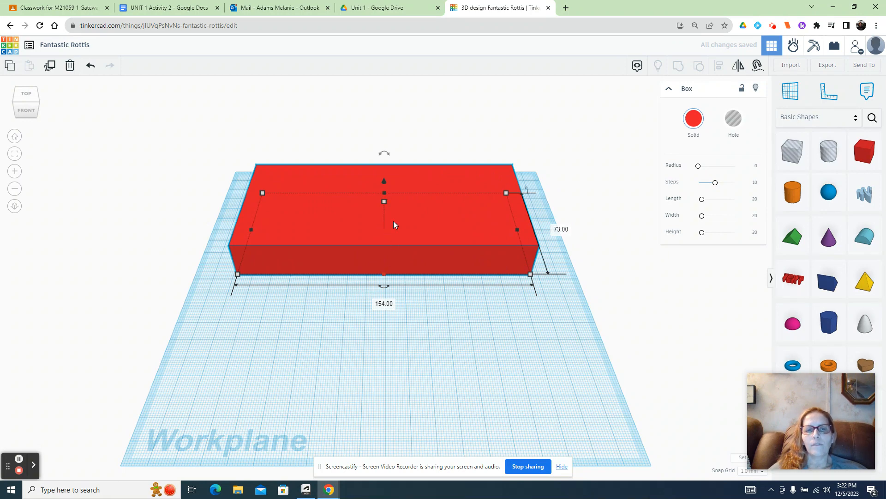
# - Reduce the large box's depth to about 71 mm
pyautogui.moveTo(383, 195)
pyautogui.mouseDown()
pyautogui.moveTo(382, 220)
pyautogui.moveTo(385, 198)
pyautogui.mouseUp()
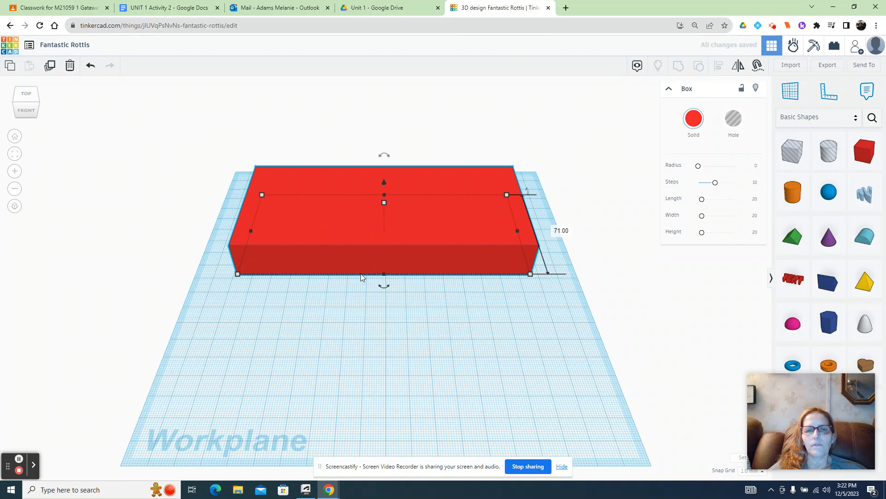
pyautogui.moveTo(254, 232); pyautogui.dragTo(256, 253)
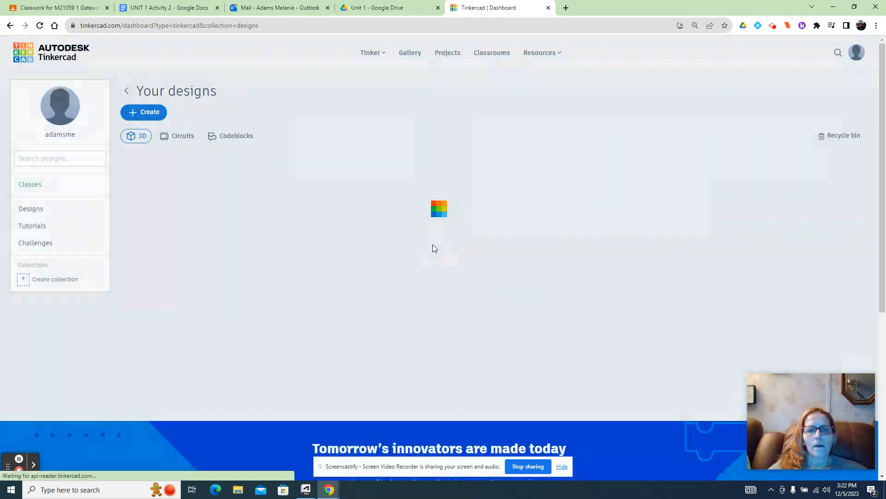
# - Review the completed tutorials on the dashboard and browse the active and closed challenges
pyautogui.click(34, 229)
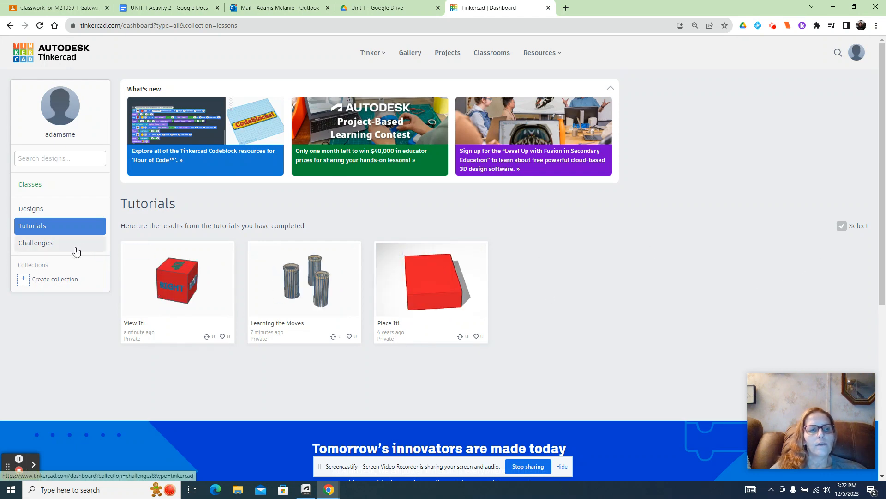
pyautogui.click(38, 226)
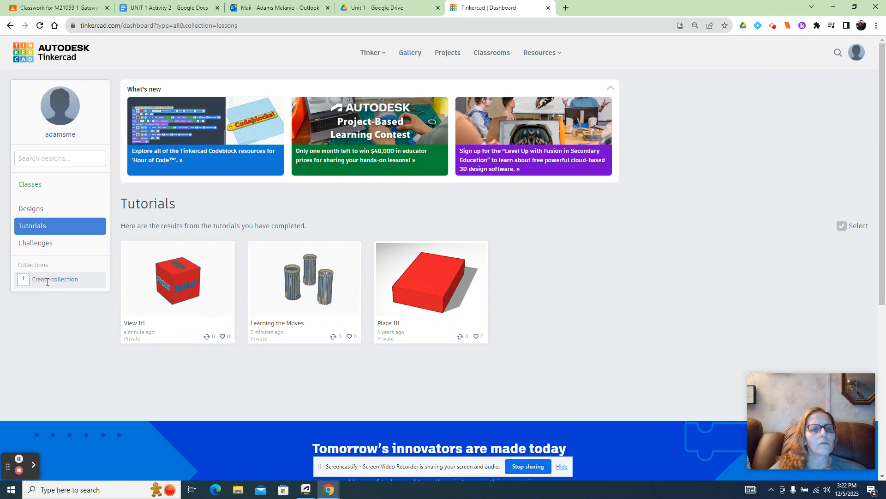
pyautogui.click(40, 246)
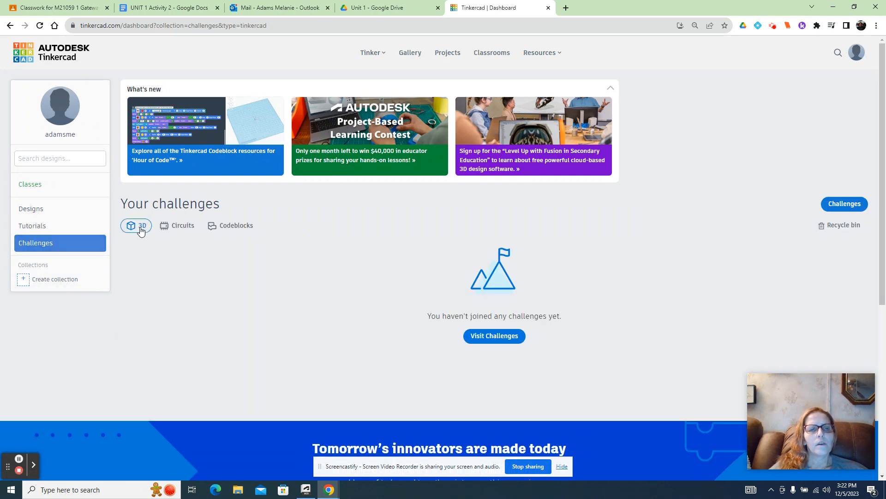
pyautogui.click(495, 336)
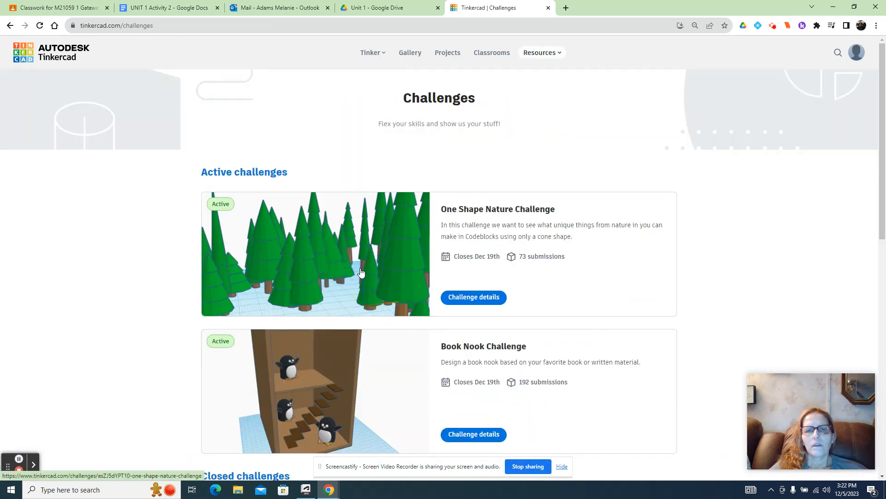
pyautogui.scroll(-7, 338, 236)
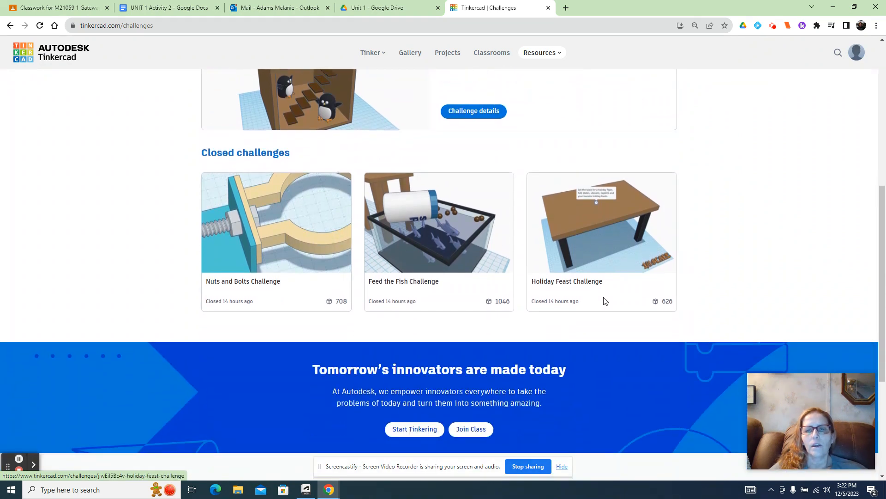
pyautogui.scroll(-2, 230, 252)
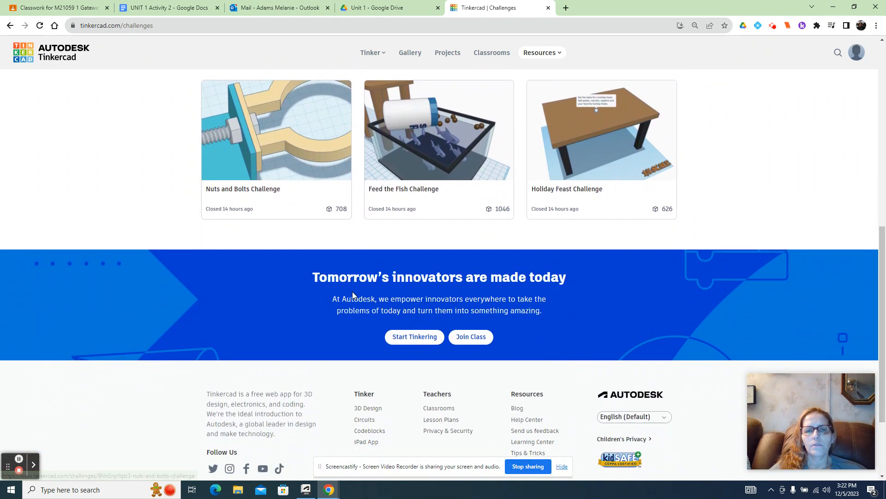
pyautogui.scroll(6, 353, 292)
pyautogui.scroll(3, 354, 294)
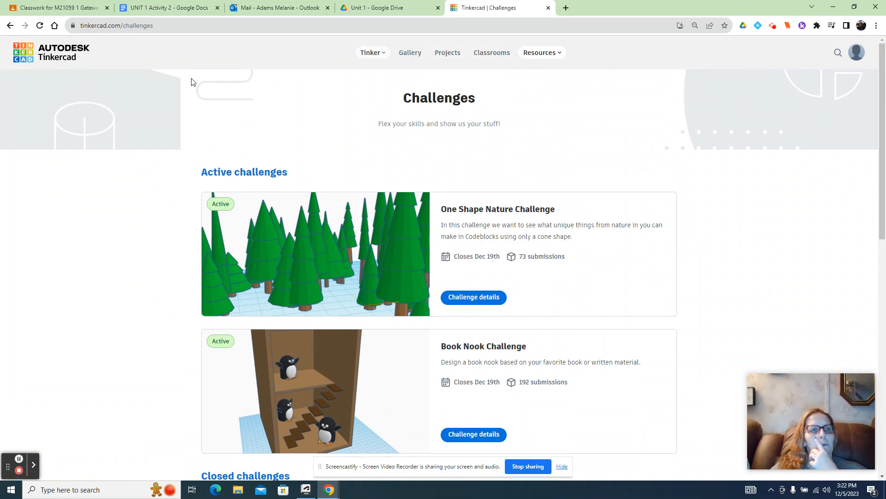
# - Return to the dashboard, open the list of own designs and create a new 3D design
pyautogui.click(31, 64)
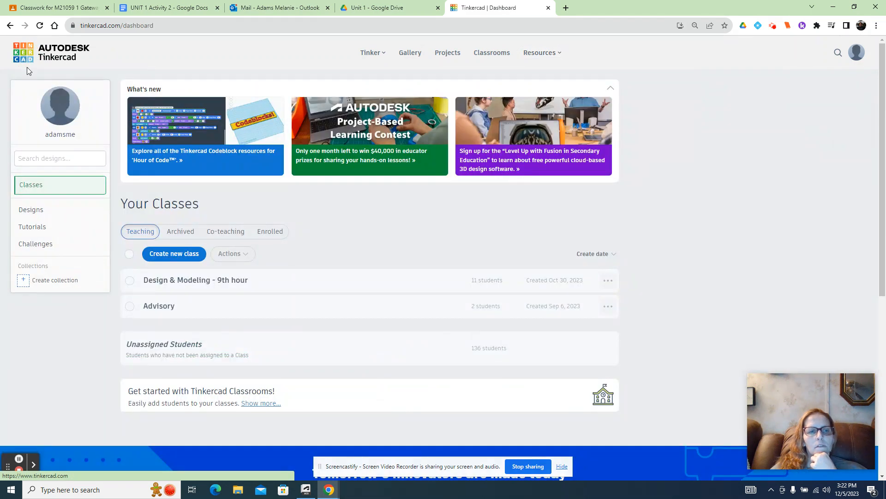
pyautogui.click(32, 209)
pyautogui.click(150, 227)
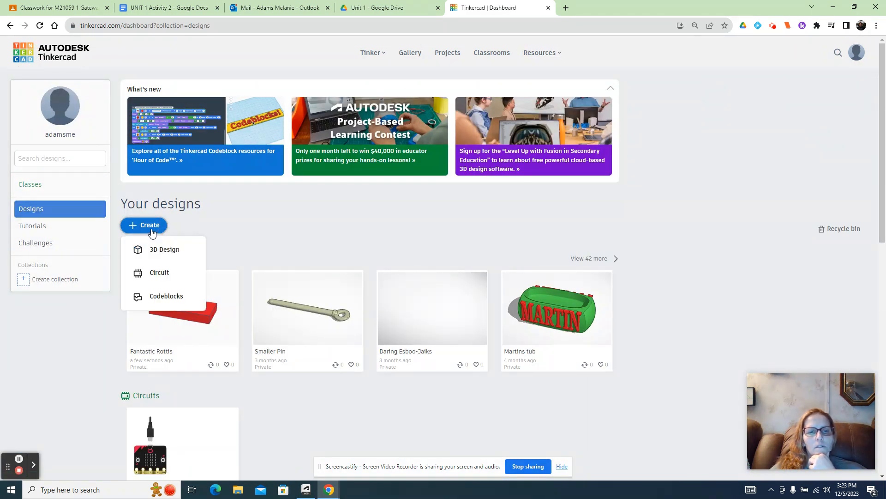
pyautogui.click(159, 249)
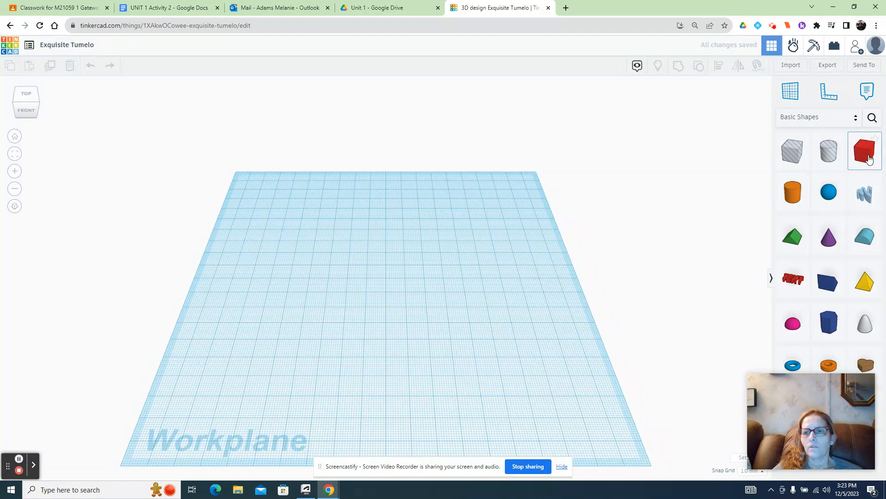
# - Place a solid box on the workplane, stretch it to about 141 by 73 mm and pull its left end in slightly
pyautogui.click(870, 162)
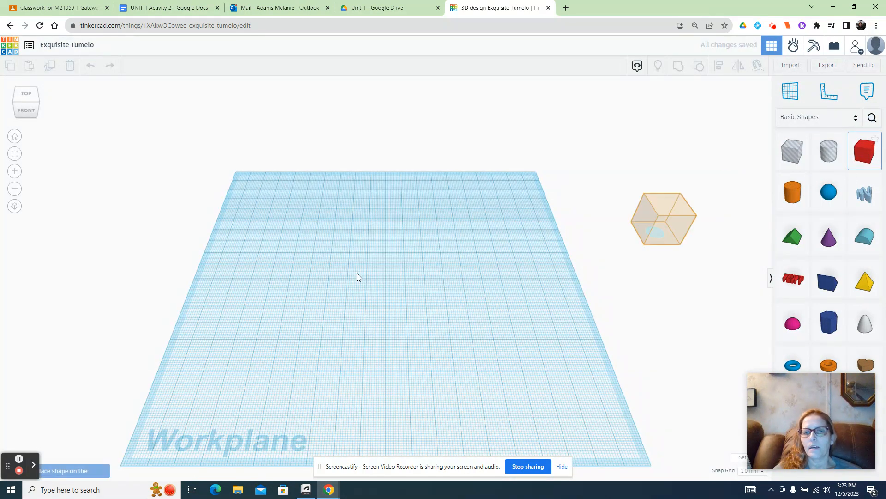
pyautogui.click(305, 259)
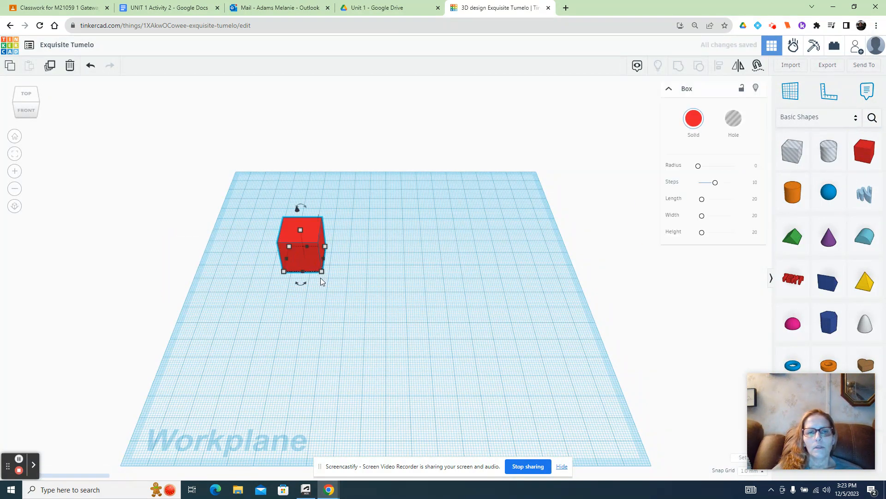
pyautogui.moveTo(322, 272); pyautogui.dragTo(578, 353)
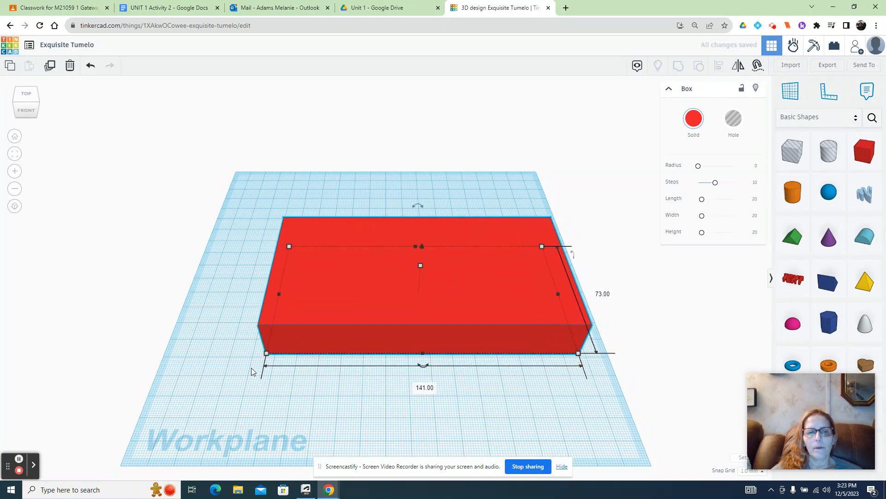
pyautogui.moveTo(266, 357); pyautogui.dragTo(299, 358)
# - Raise the box 2 mm above the workplane and reduce its height to about 7 mm
pyautogui.moveTo(428, 244)
pyautogui.mouseDown()
pyautogui.moveTo(426, 254)
pyautogui.moveTo(426, 240)
pyautogui.mouseUp()
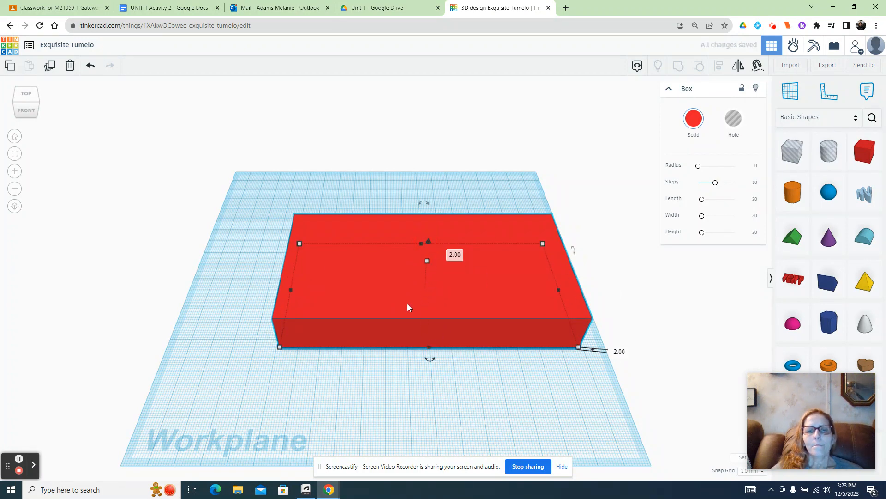
pyautogui.click(26, 99)
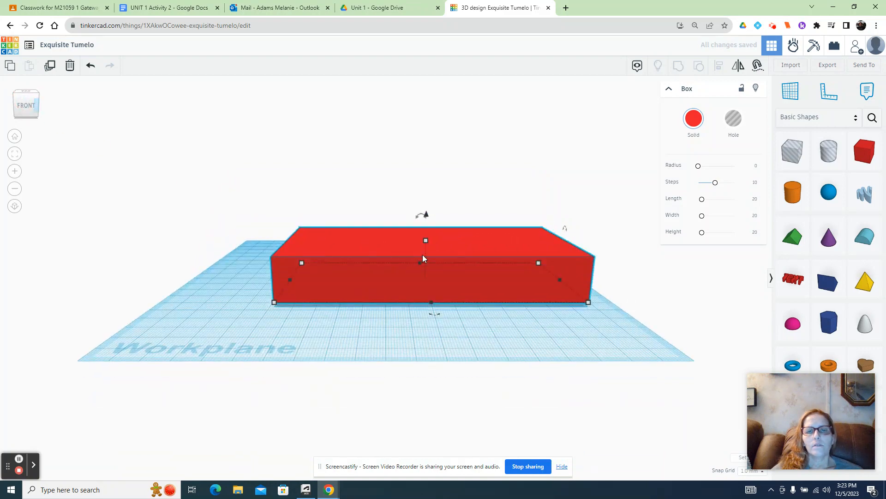
pyautogui.moveTo(427, 242); pyautogui.dragTo(424, 270)
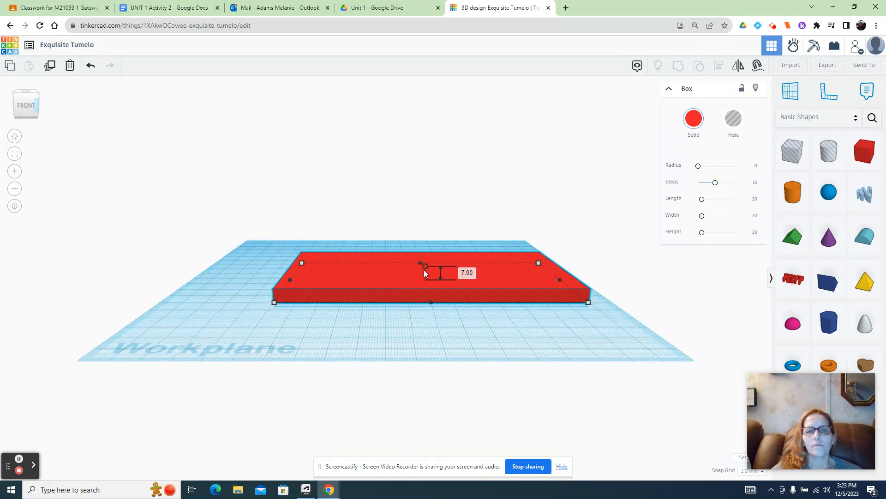
pyautogui.click(414, 330)
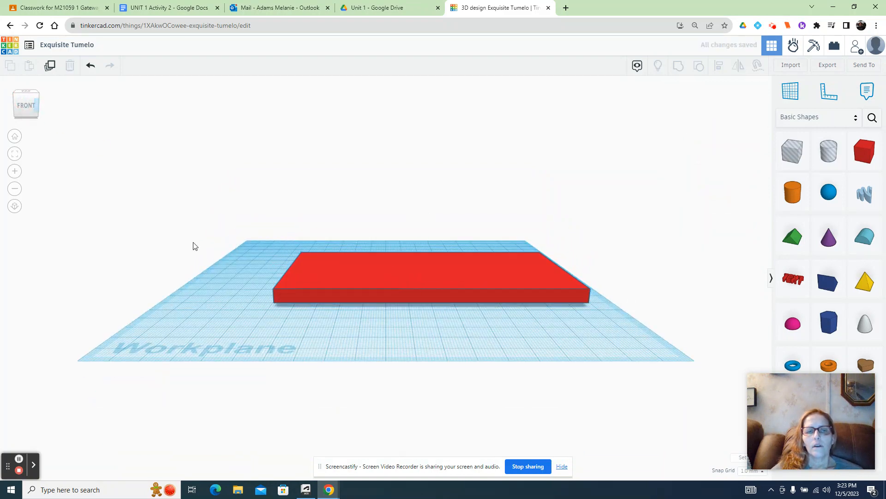
# - Reduce the box's depth to about 17 mm from its back edge, viewed from above, to make a long narrow bar
pyautogui.moveTo(28, 115); pyautogui.dragTo(26, 129)
pyautogui.click(400, 277)
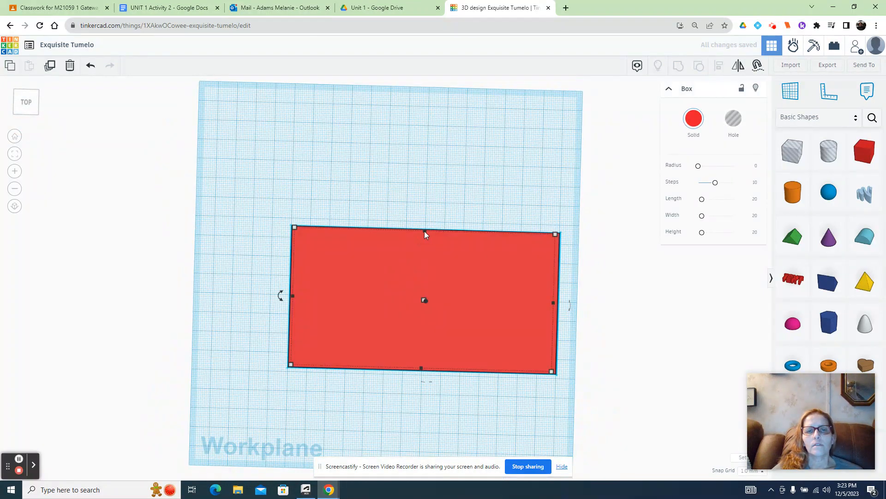
pyautogui.moveTo(425, 231); pyautogui.dragTo(415, 334)
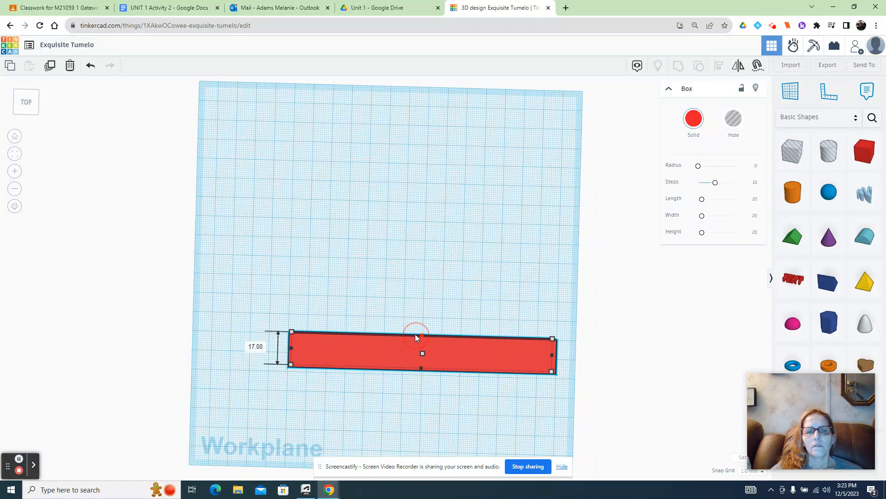
pyautogui.click(516, 290)
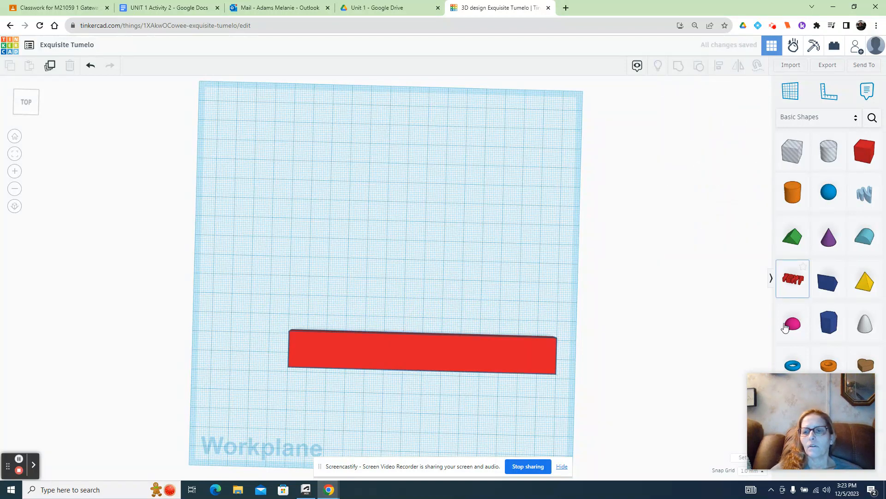
# - Place a torus over the bar's left end, reshape it into an oval about as wide as the bar and align it
pyautogui.click(797, 366)
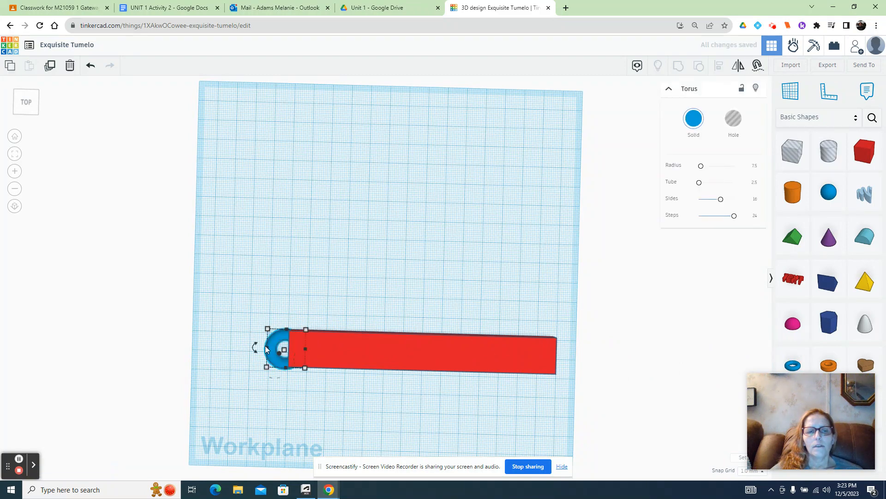
pyautogui.moveTo(267, 367); pyautogui.dragTo(286, 363)
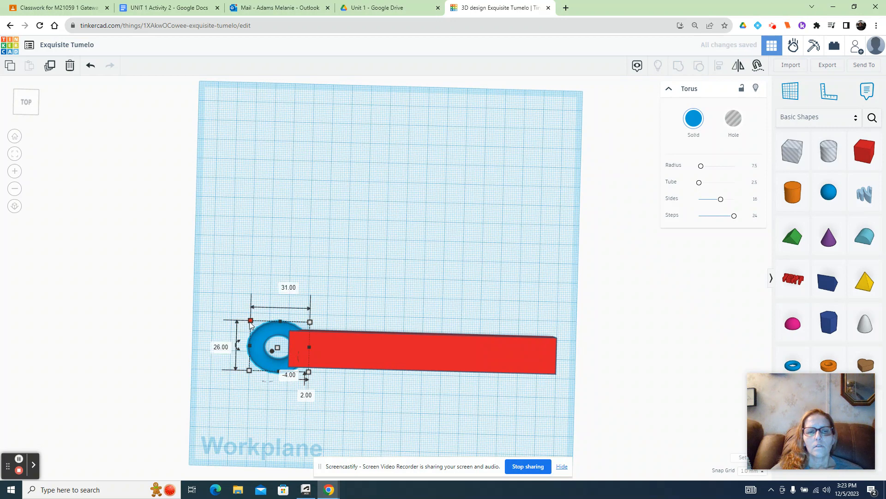
pyautogui.moveTo(251, 322); pyautogui.dragTo(276, 336)
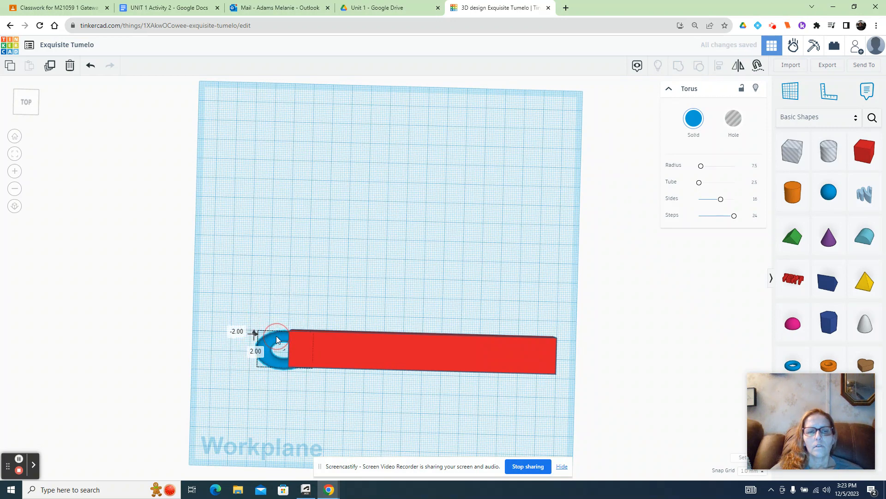
pyautogui.click(231, 358)
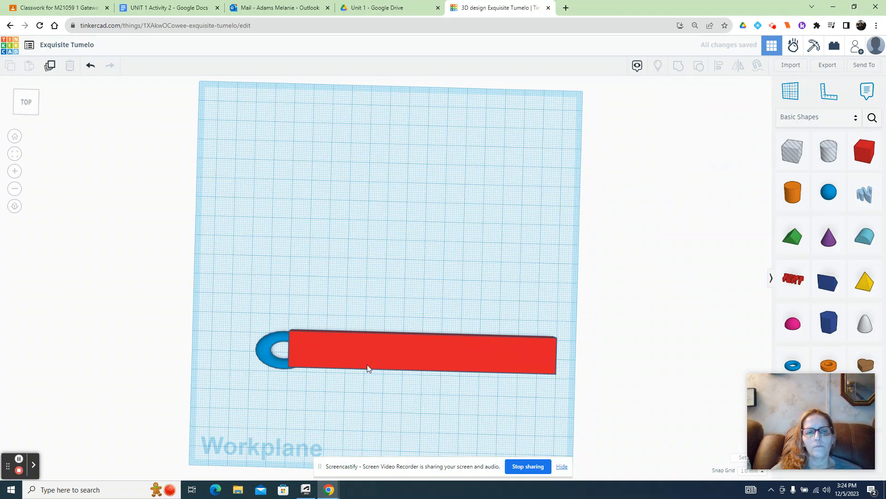
pyautogui.scroll(5, 334, 370)
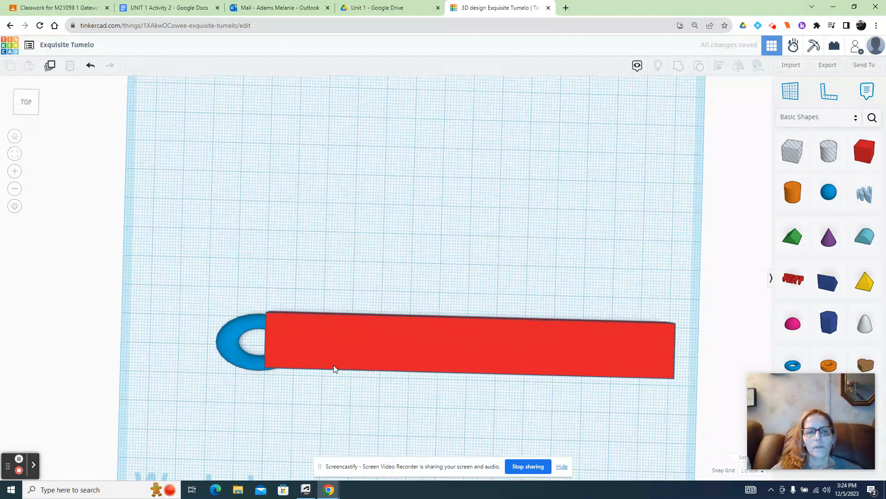
pyautogui.moveTo(209, 333); pyautogui.dragTo(206, 325)
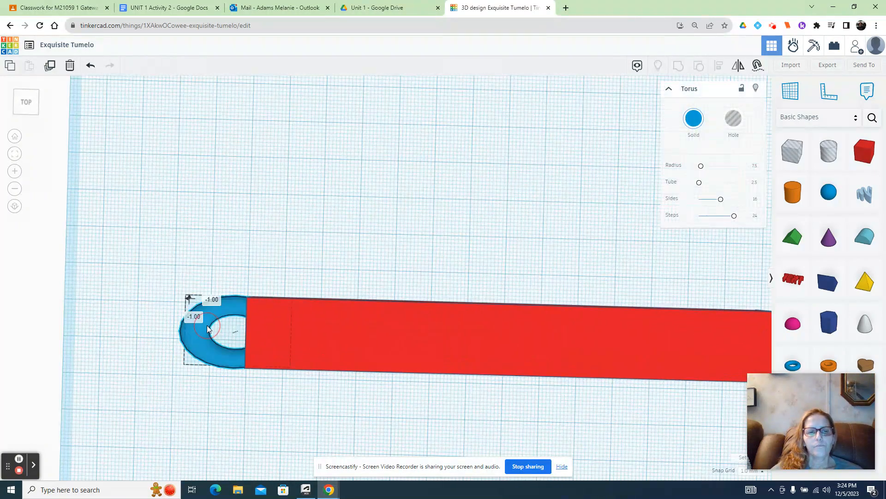
# - Nudge the torus further over the bar's end and lower the bar by 3 mm, working from the front view
pyautogui.moveTo(28, 103); pyautogui.dragTo(29, 89)
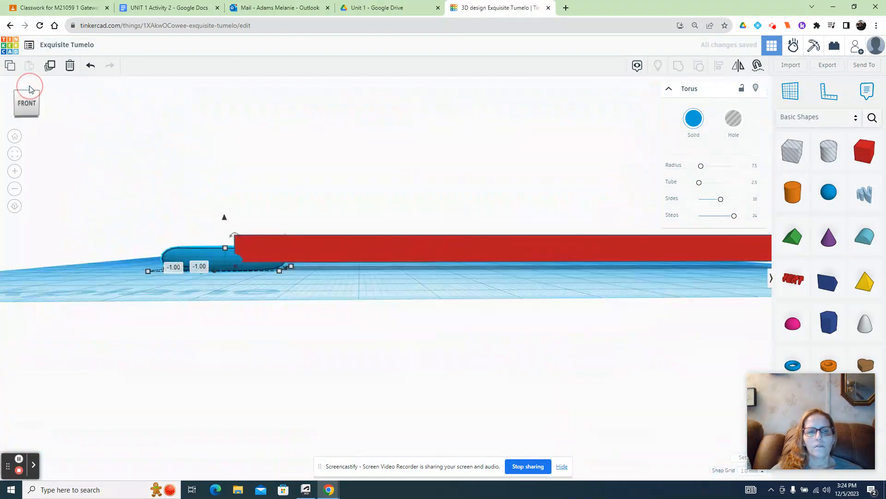
pyautogui.click(420, 243)
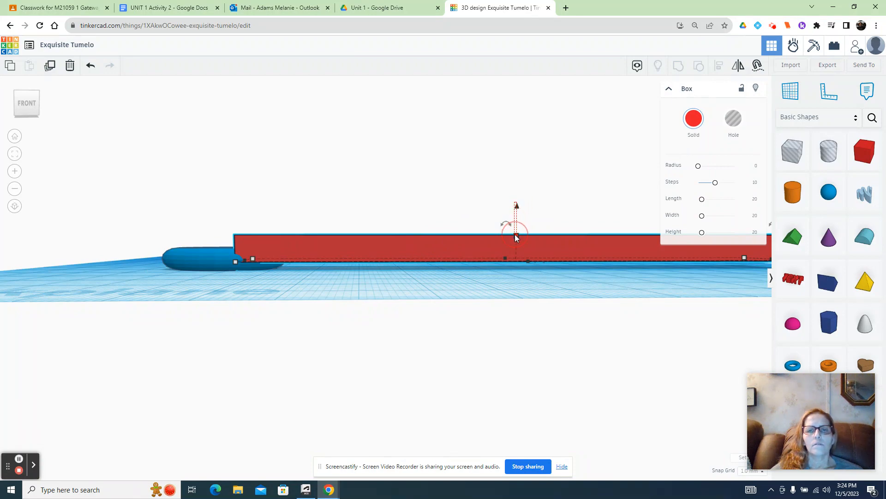
pyautogui.moveTo(514, 234)
pyautogui.mouseDown()
pyautogui.moveTo(528, 250)
pyautogui.moveTo(528, 270)
pyautogui.moveTo(520, 248)
pyautogui.mouseUp()
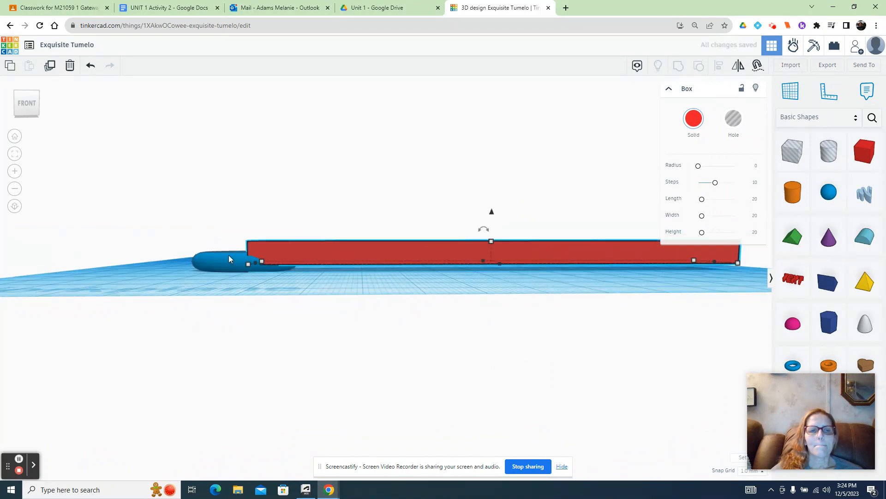
pyautogui.moveTo(226, 255)
pyautogui.mouseDown()
pyautogui.moveTo(221, 245)
pyautogui.moveTo(247, 255)
pyautogui.moveTo(239, 256)
pyautogui.mouseUp()
pyautogui.click(234, 281)
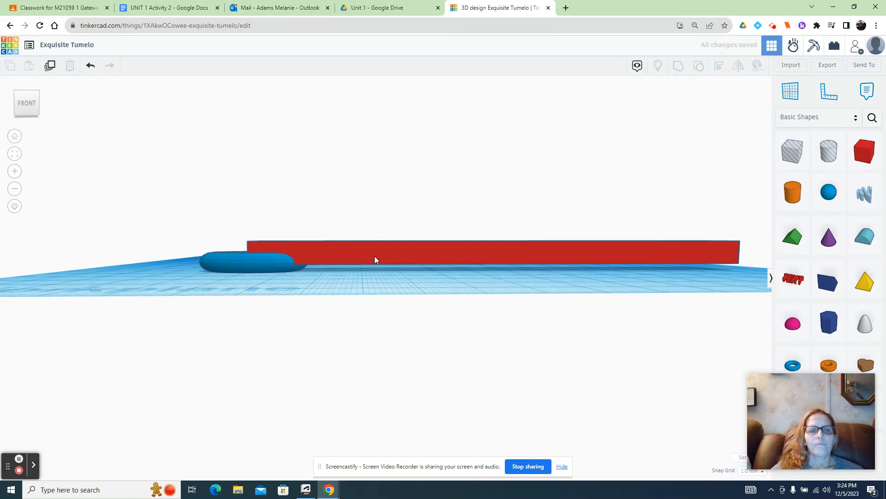
pyautogui.click(399, 255)
pyautogui.moveTo(491, 213); pyautogui.dragTo(492, 225)
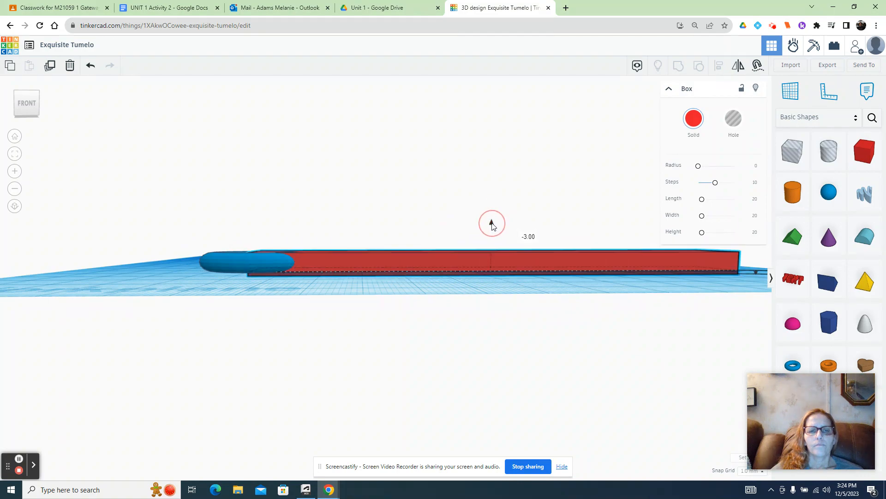
# - Move the torus about 7 mm outward along the bar and 4 mm sideways, forming an open loop at its end
pyautogui.moveTo(26, 99); pyautogui.dragTo(46, 105)
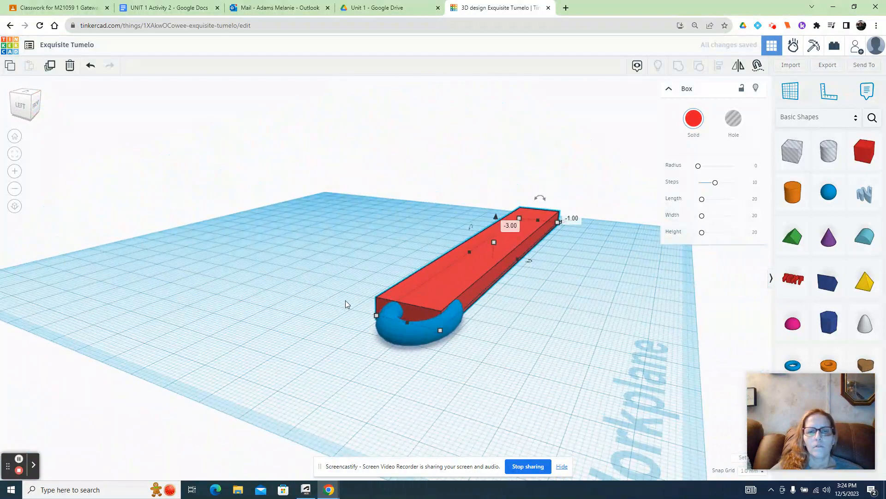
pyautogui.moveTo(409, 333); pyautogui.dragTo(383, 336)
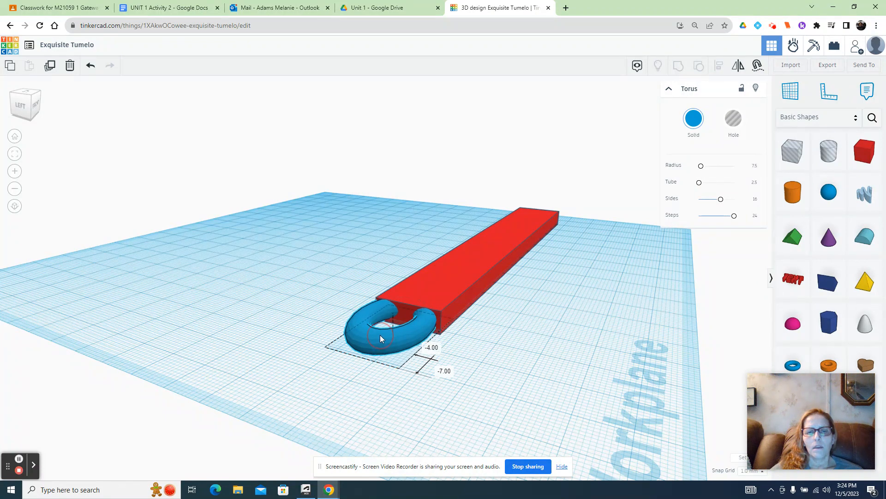
# - Group the torus and the bar into one solid shape and move it slightly toward the front of the workplane
pyautogui.click(327, 327)
pyautogui.moveTo(346, 273); pyautogui.dragTo(427, 349)
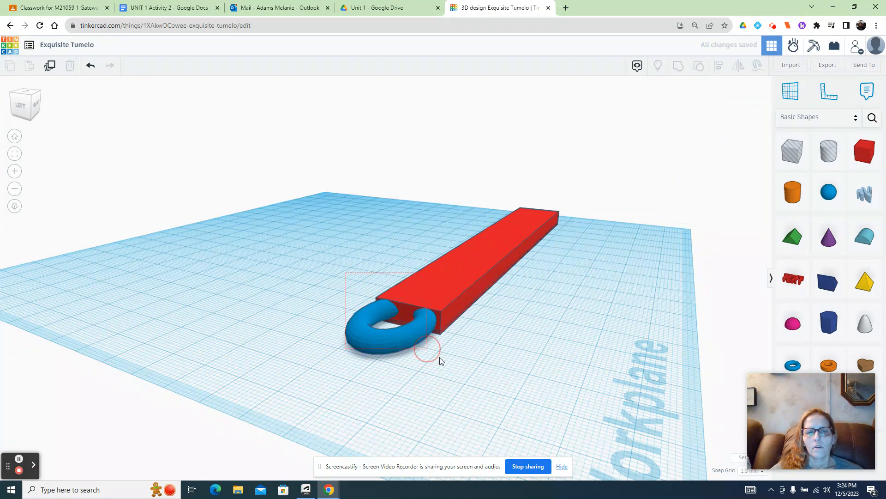
pyautogui.moveTo(461, 373); pyautogui.dragTo(472, 340)
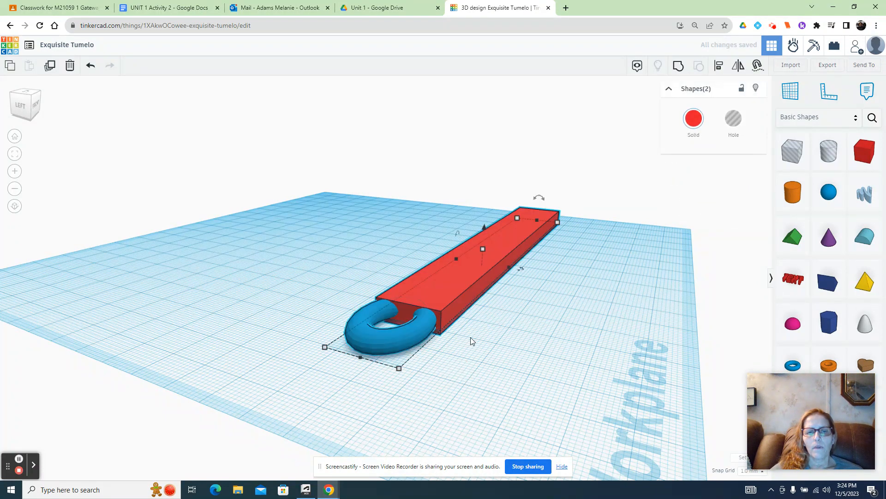
pyautogui.click(677, 67)
pyautogui.click(536, 318)
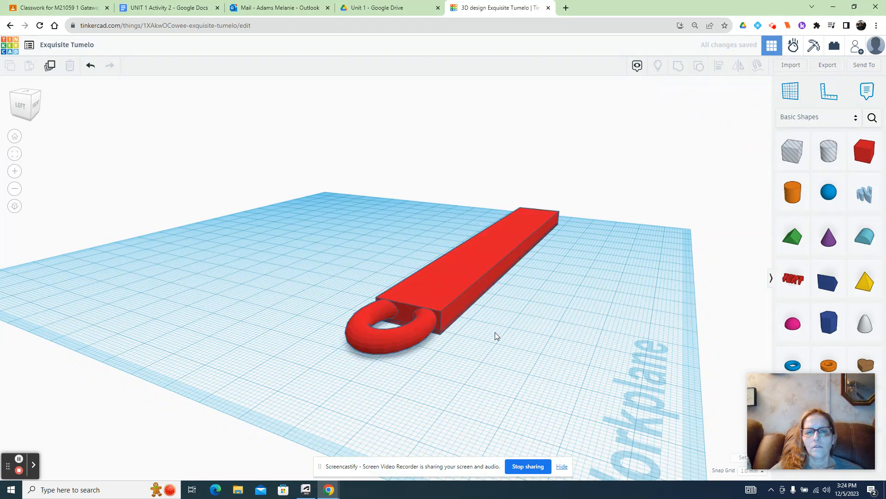
pyautogui.moveTo(386, 352); pyautogui.dragTo(389, 376)
pyautogui.click(343, 286)
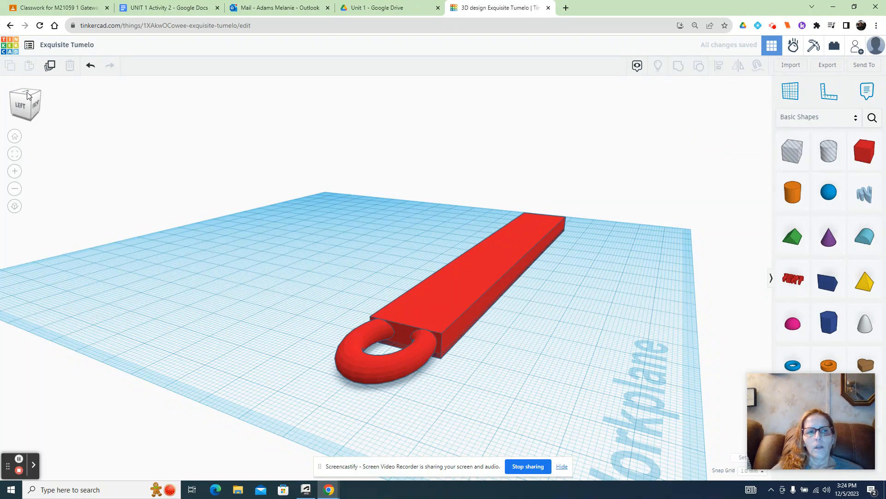
# - Place a text shape on top of the bar, stretch it to about 128 mm long, and reshape and shift it to fit the bar's width
pyautogui.click(19, 110)
pyautogui.moveTo(17, 108); pyautogui.dragTo(13, 110)
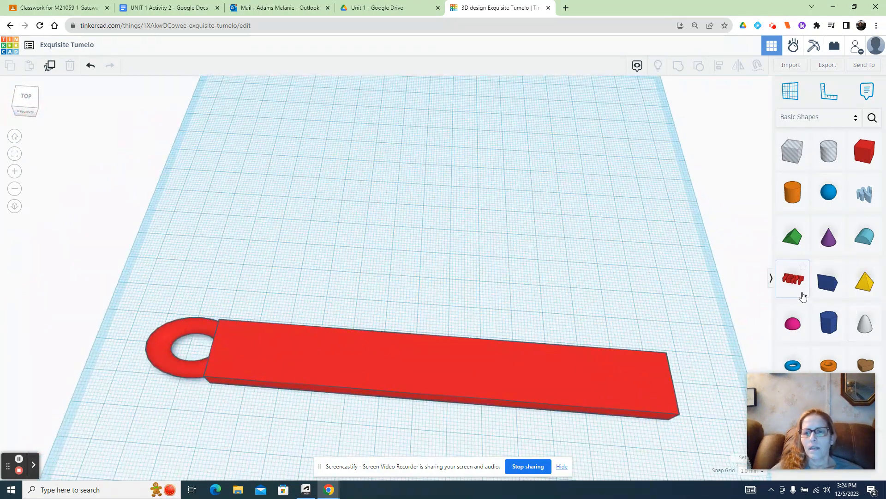
pyautogui.click(791, 282)
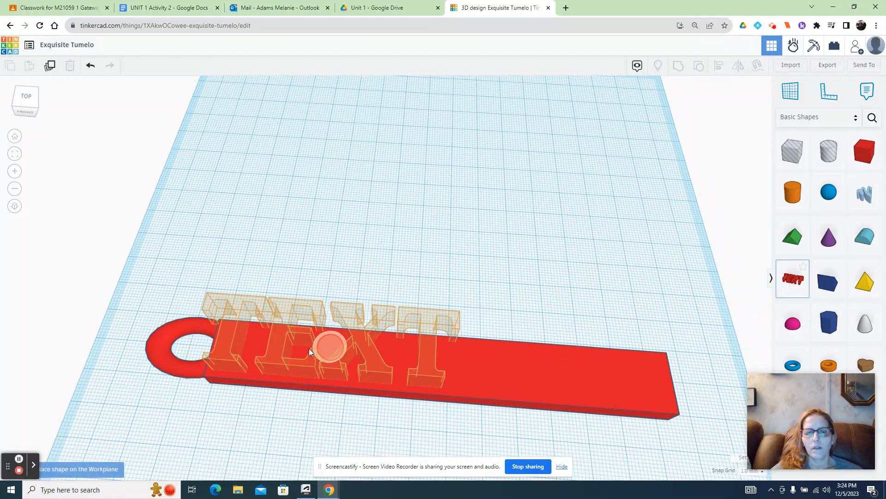
pyautogui.click(348, 348)
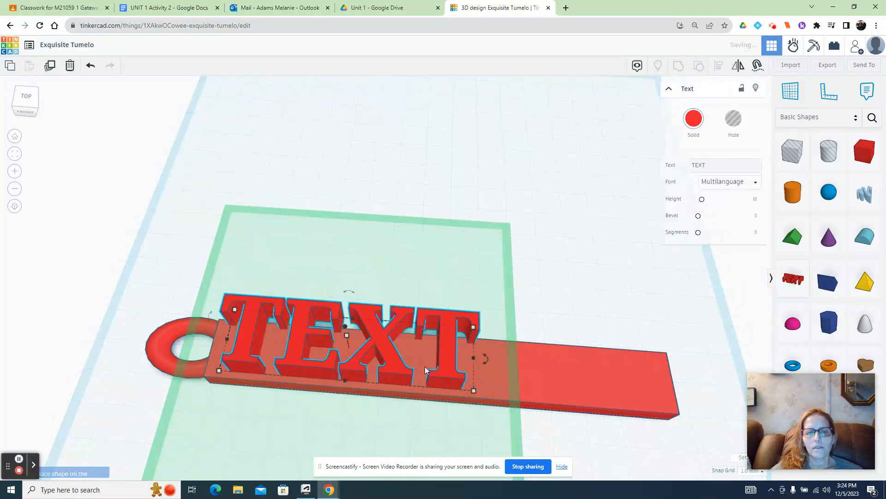
pyautogui.moveTo(476, 357); pyautogui.dragTo(668, 395)
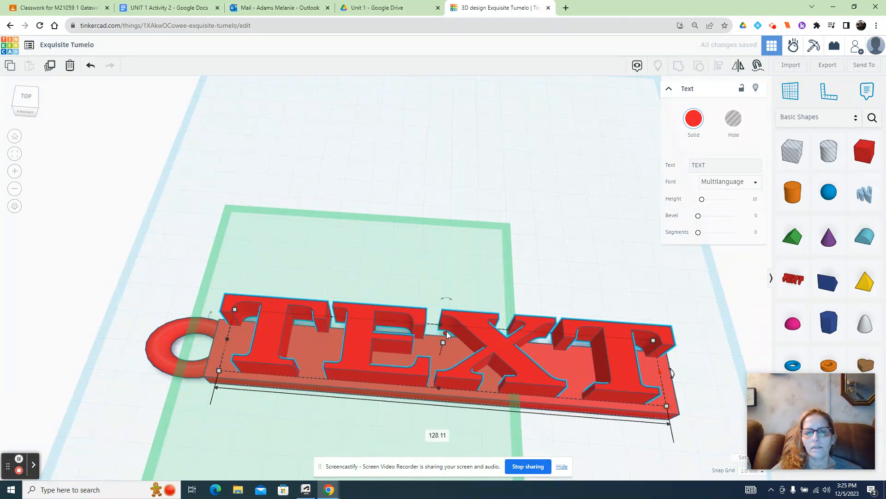
pyautogui.moveTo(446, 331); pyautogui.dragTo(446, 337)
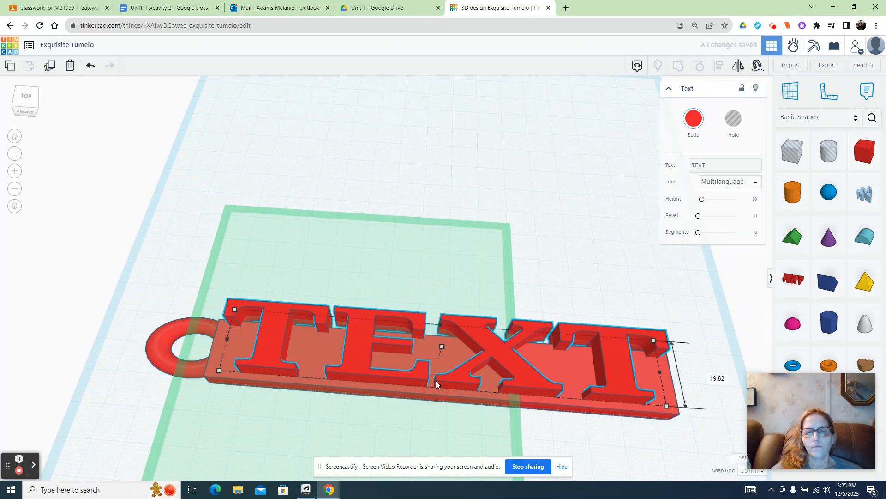
pyautogui.moveTo(451, 362); pyautogui.dragTo(450, 381)
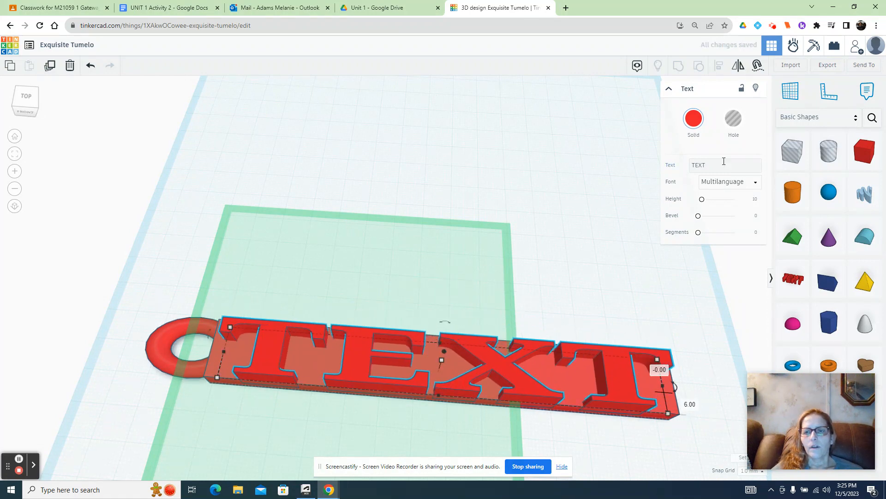
# - Change the text to Teacher, then shrink and reposition it so the whole word fits within the bar's edges
pyautogui.moveTo(723, 162); pyautogui.dragTo(695, 164)
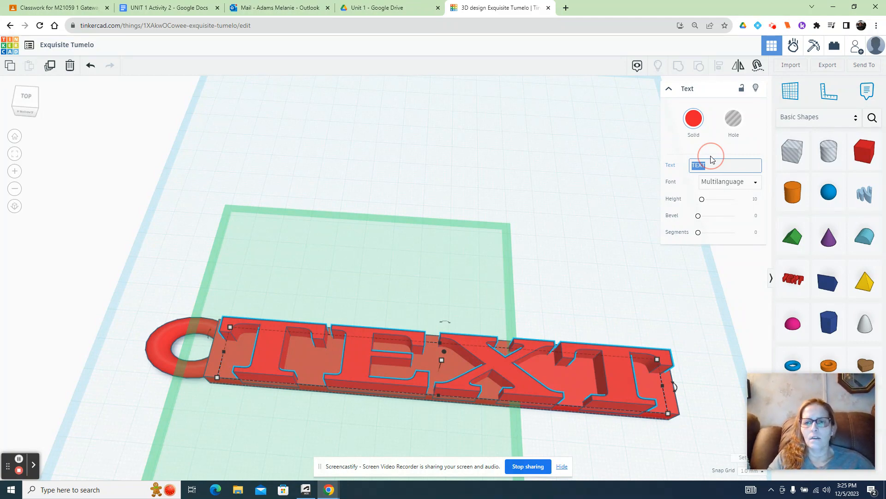
pyautogui.write('Teacher')
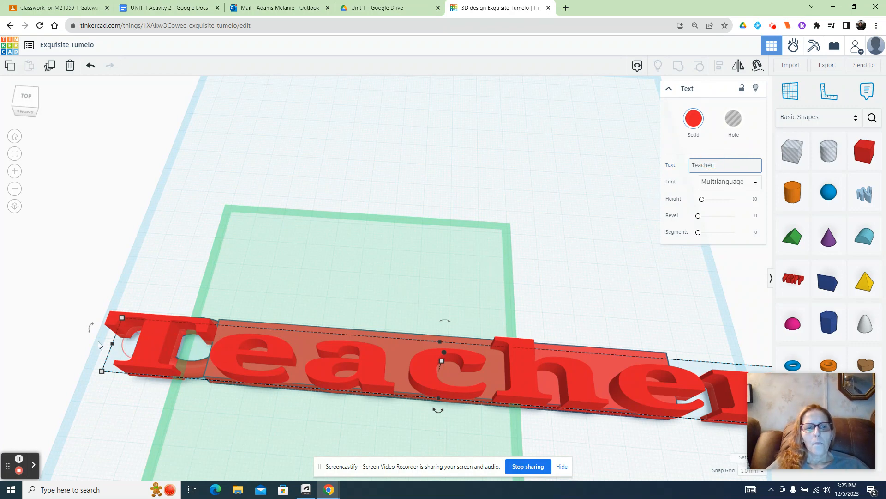
pyautogui.moveTo(113, 345)
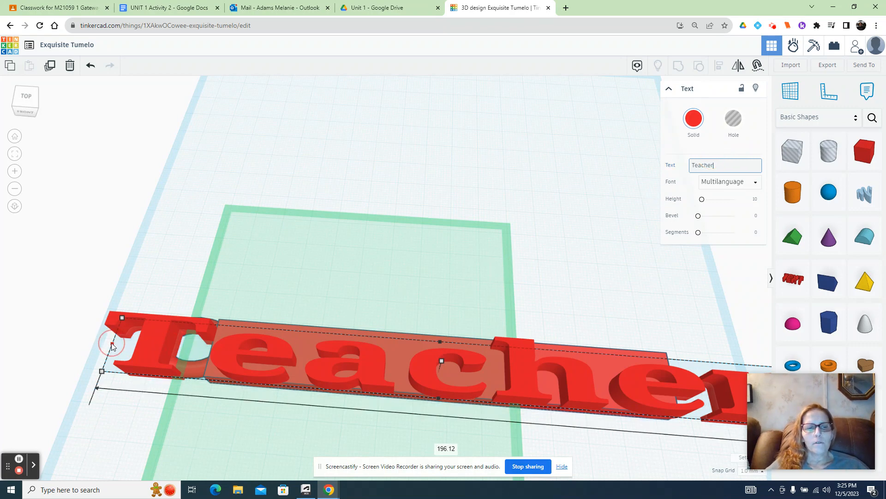
pyautogui.moveTo(113, 345); pyautogui.dragTo(245, 350)
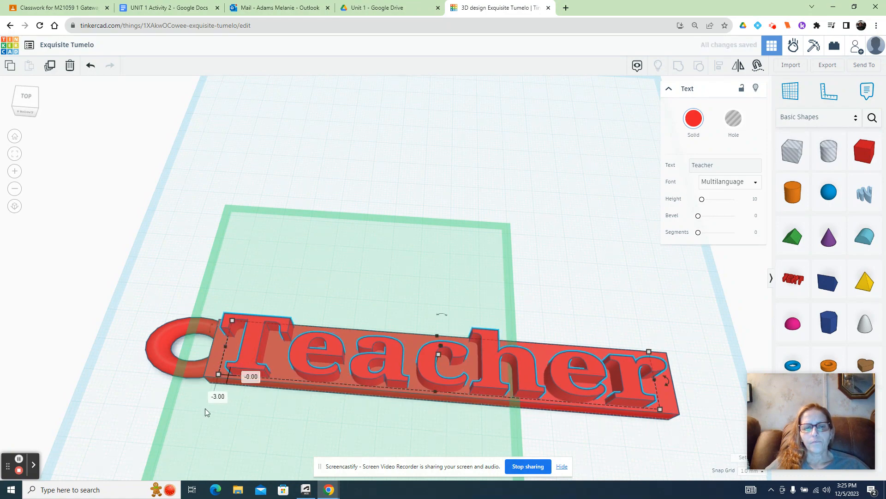
pyautogui.click(207, 409)
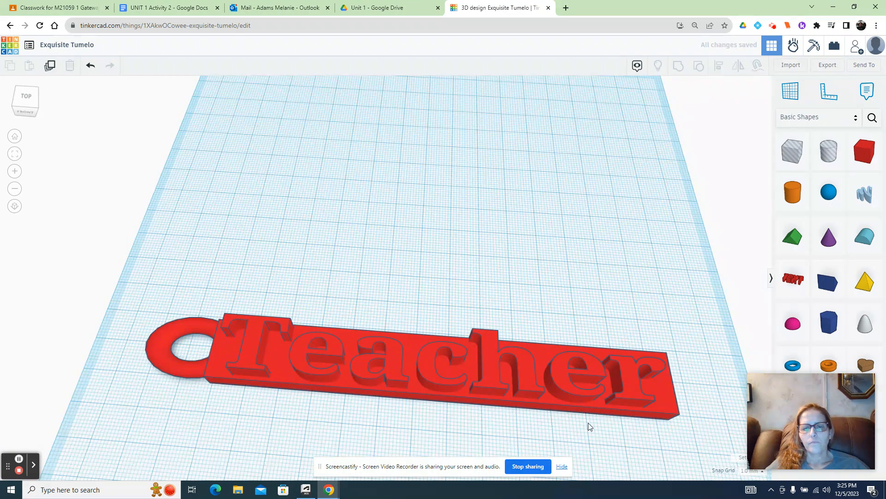
pyautogui.click(493, 378)
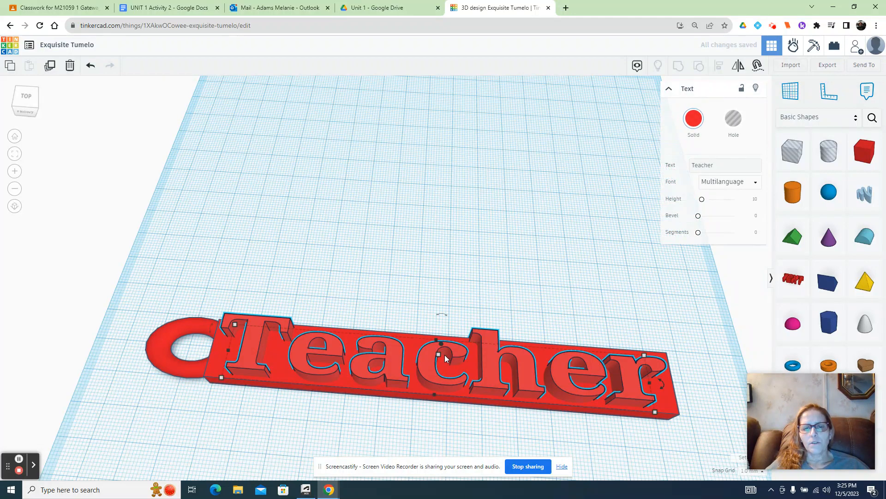
pyautogui.click(438, 342)
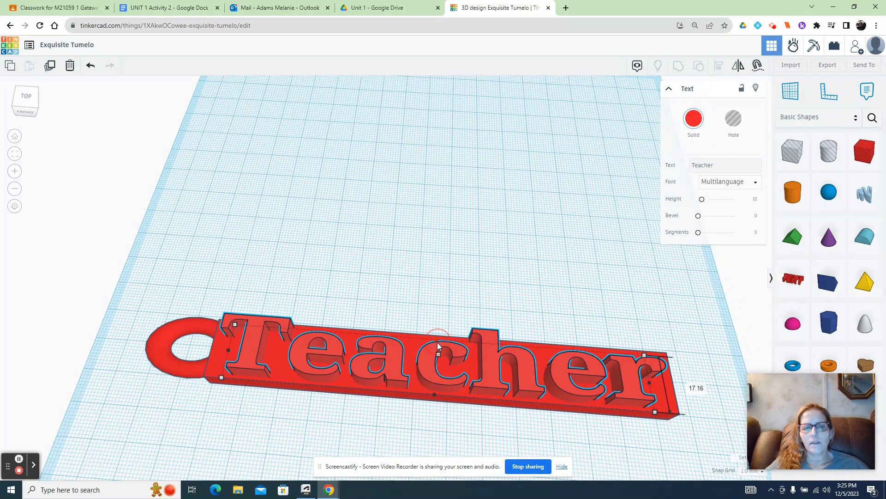
pyautogui.click(375, 439)
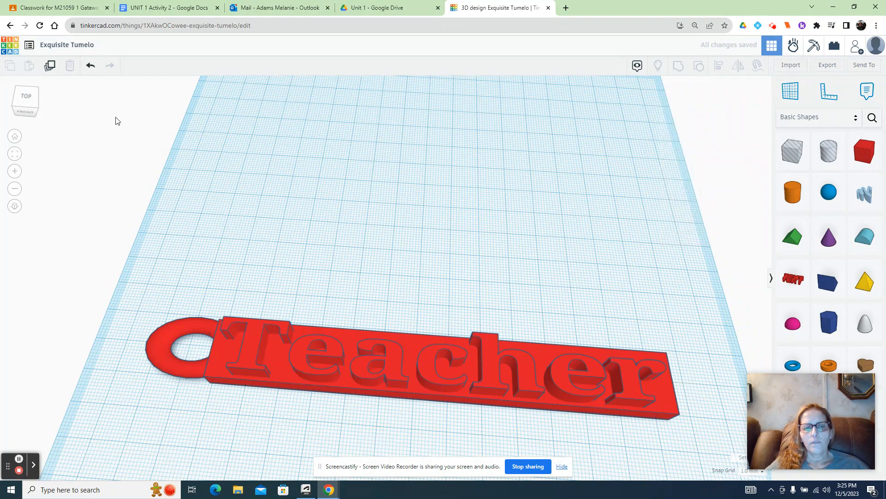
# - Sink the Teacher text 2 mm into the bar from the front view and reduce its height to 8 mm
pyautogui.moveTo(32, 106); pyautogui.dragTo(29, 98)
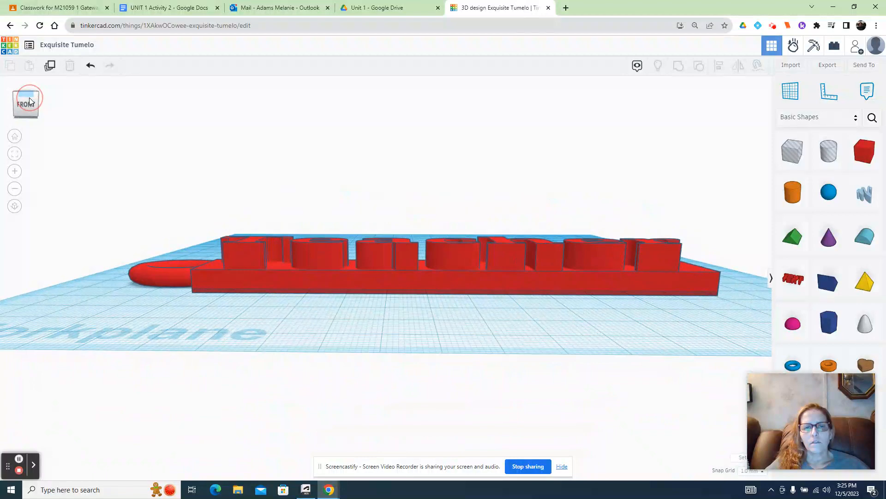
pyautogui.click(387, 252)
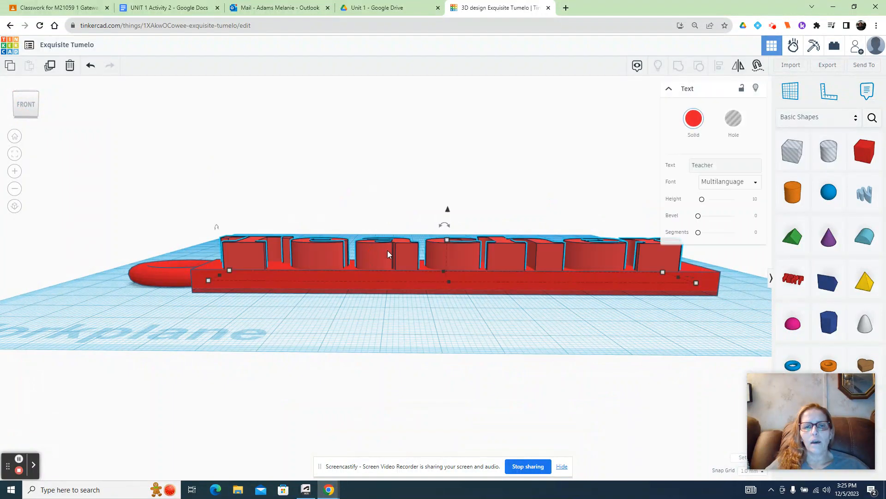
pyautogui.click(446, 216)
pyautogui.click(432, 256)
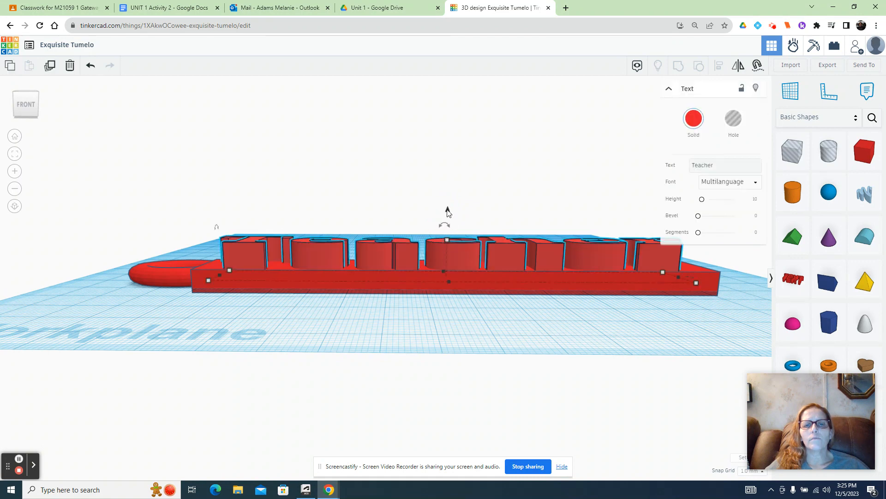
pyautogui.moveTo(448, 215)
pyautogui.mouseDown()
pyautogui.moveTo(450, 233)
pyautogui.moveTo(447, 220)
pyautogui.mouseUp()
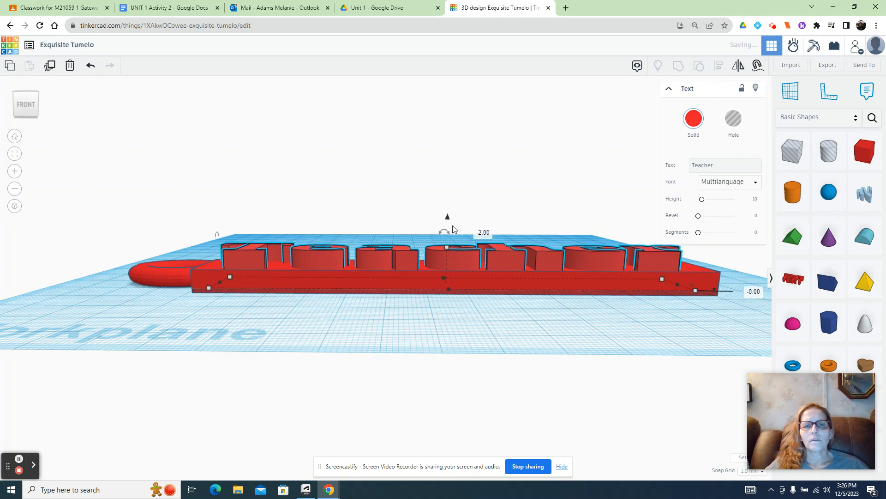
pyautogui.click(447, 244)
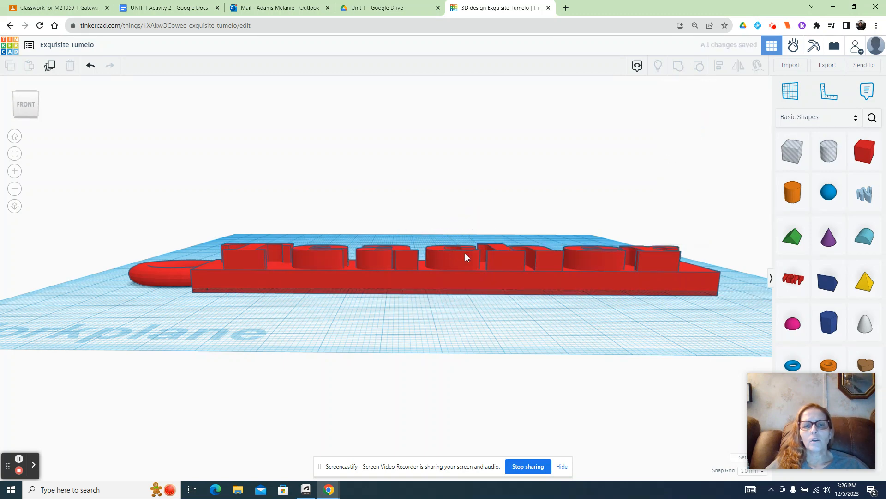
pyautogui.click(464, 255)
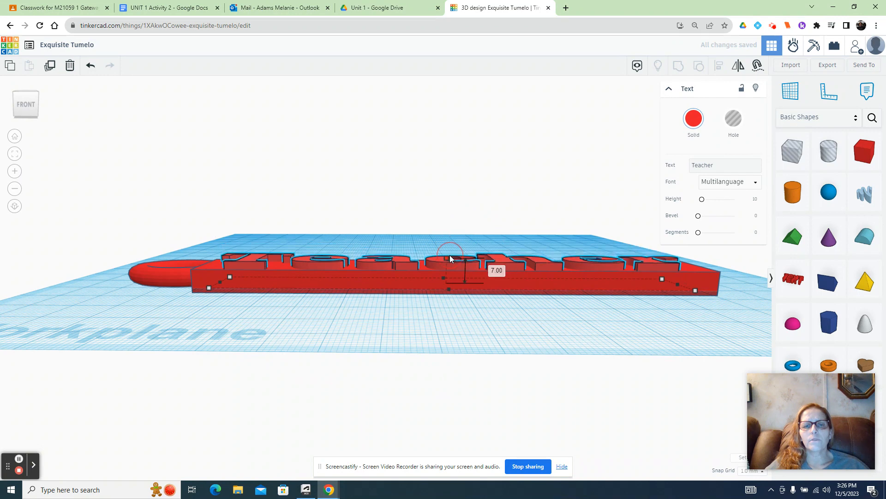
pyautogui.moveTo(449, 254); pyautogui.dragTo(449, 251)
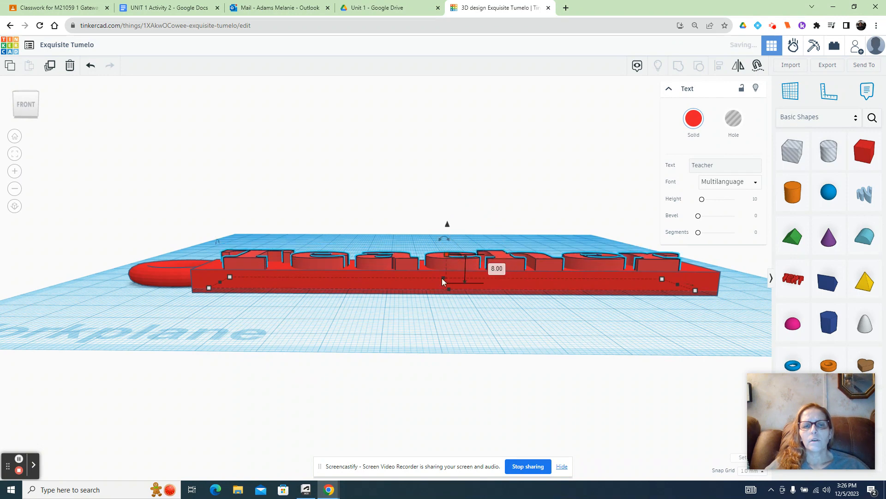
pyautogui.click(428, 311)
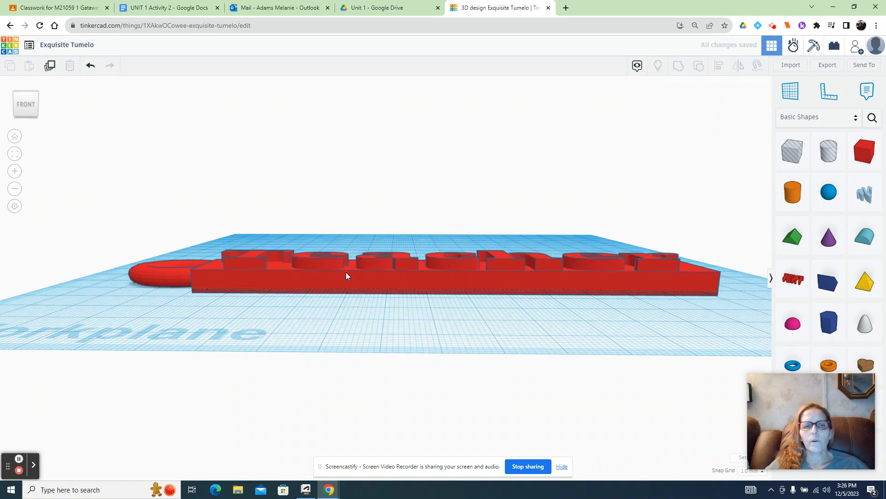
# - View the name tag from above and open the design's name for editing
pyautogui.click(24, 114)
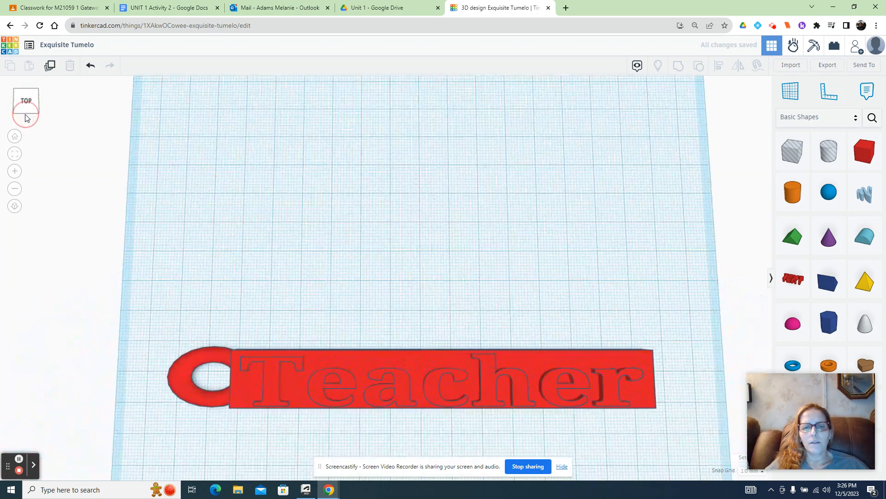
pyautogui.click(26, 114)
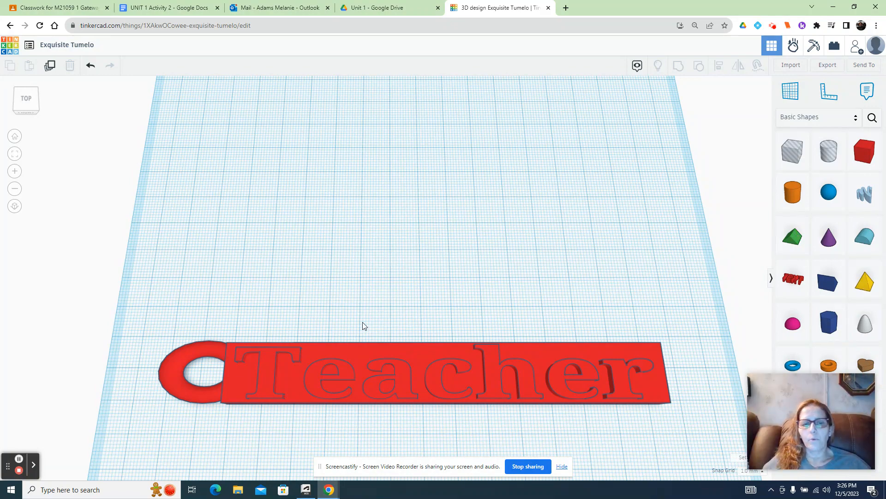
pyautogui.click(98, 43)
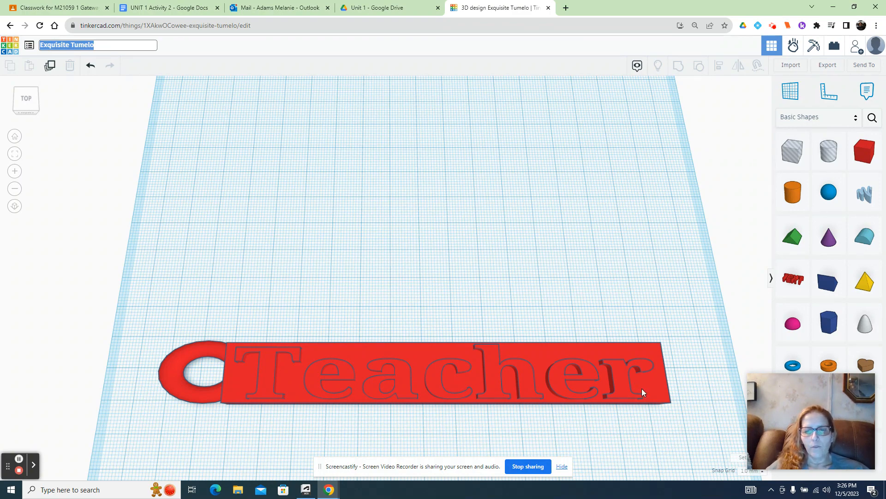
pyautogui.click(310, 285)
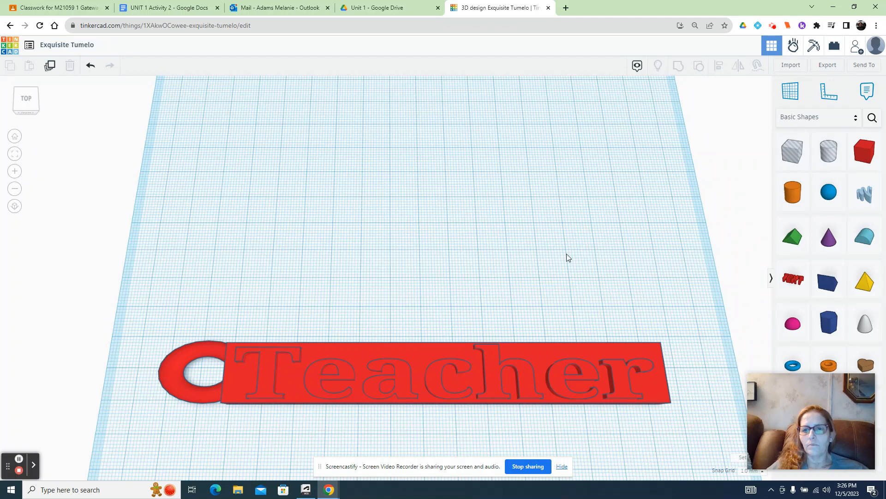
# - Place a solid cylinder on the workplane behind the name tag and enlarge it into a wide, flat disc
pyautogui.click(797, 192)
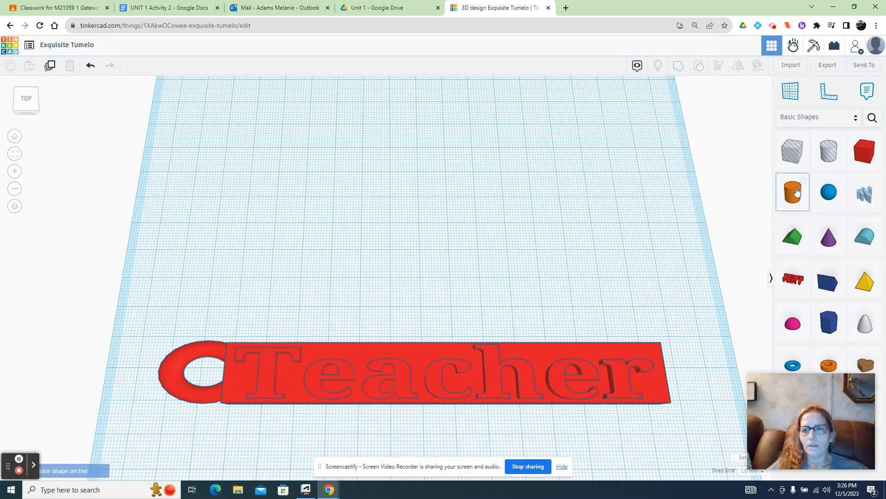
pyautogui.click(587, 163)
pyautogui.moveTo(561, 186); pyautogui.dragTo(397, 286)
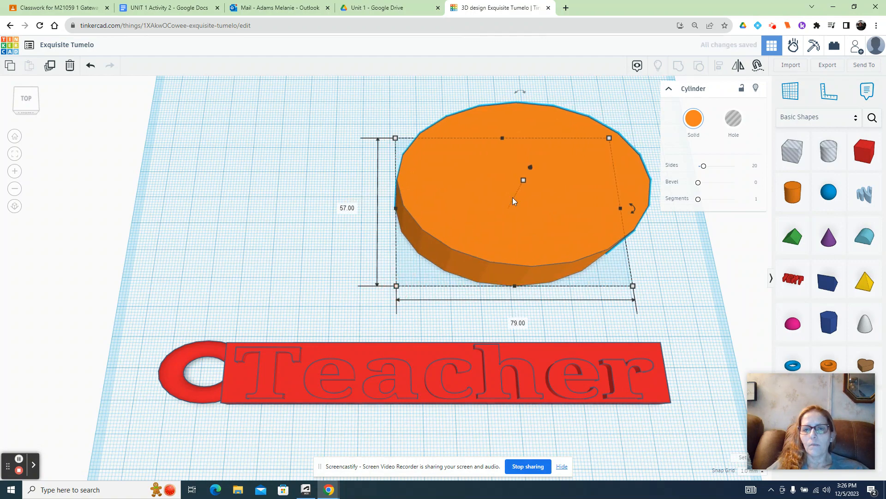
# - Place a hole cylinder on the disc, resize it to about 50 by 40 mm and sink it 16 mm into the disc
pyautogui.click(832, 156)
pyautogui.click(473, 215)
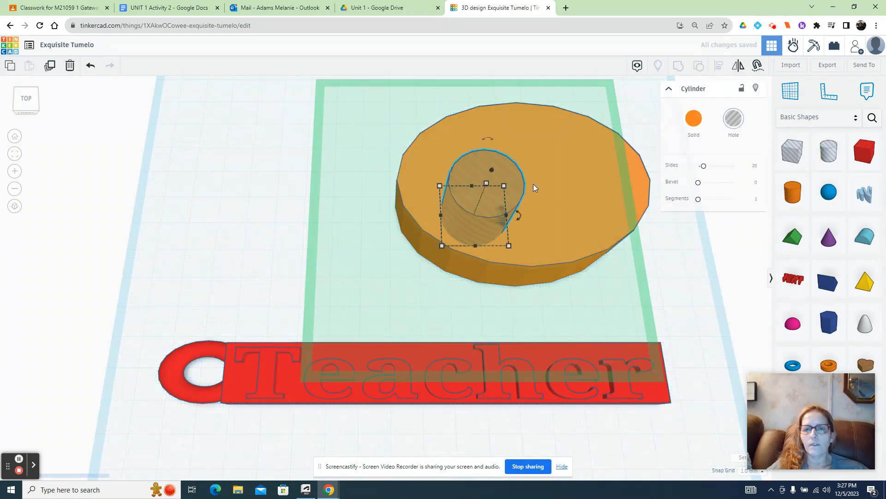
pyautogui.moveTo(505, 186); pyautogui.dragTo(592, 130)
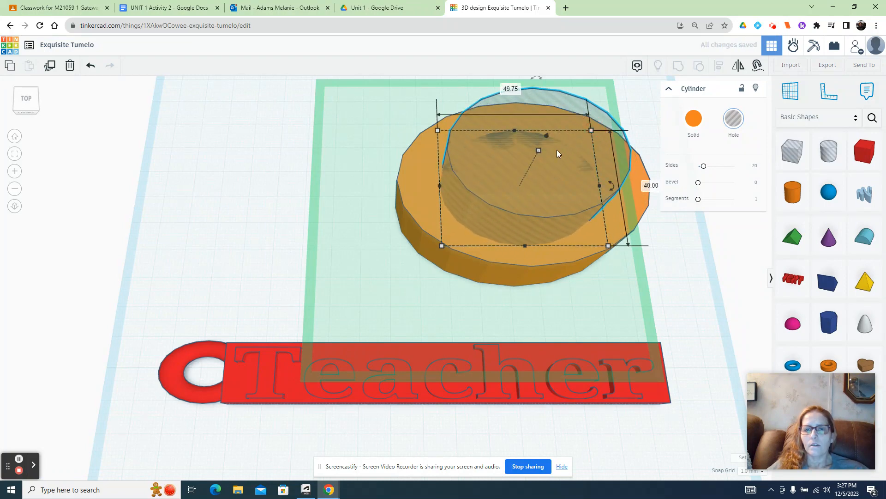
pyautogui.moveTo(539, 150); pyautogui.dragTo(536, 153)
pyautogui.moveTo(528, 164); pyautogui.dragTo(527, 167)
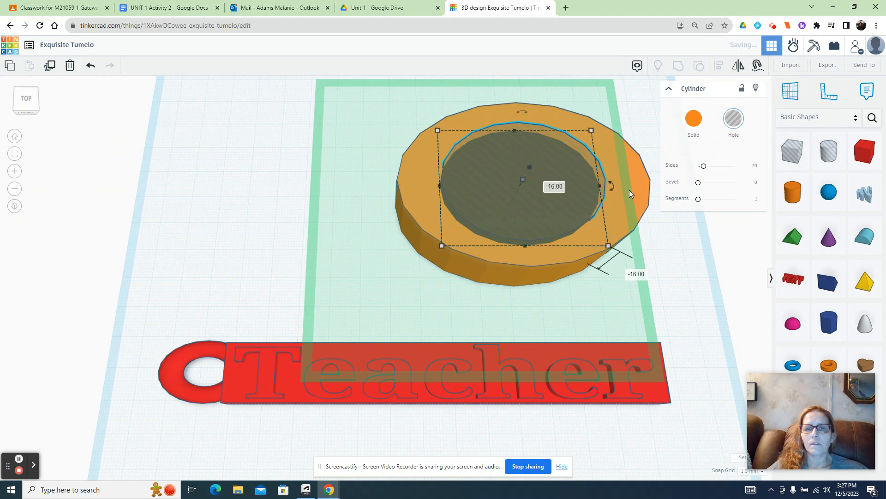
# - Group the disc with the hole cylinder to cut a round recess into it
pyautogui.click(342, 120)
pyautogui.moveTo(429, 121); pyautogui.dragTo(666, 292)
pyautogui.click(678, 66)
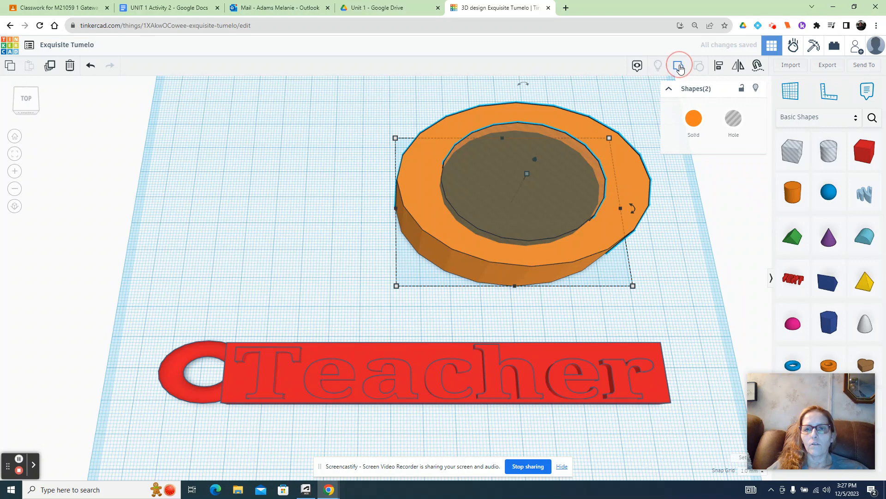
pyautogui.click(665, 262)
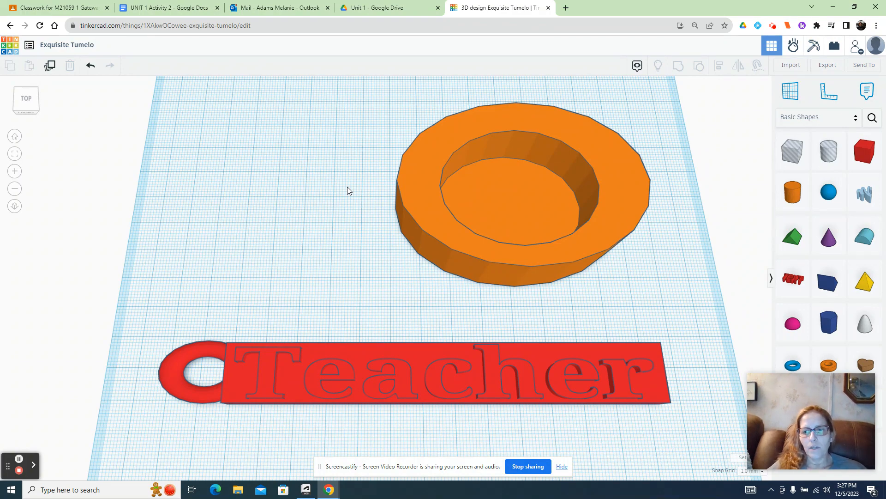
# - Open the design's name for editing and look over the categories in the shapes library
pyautogui.click(57, 42)
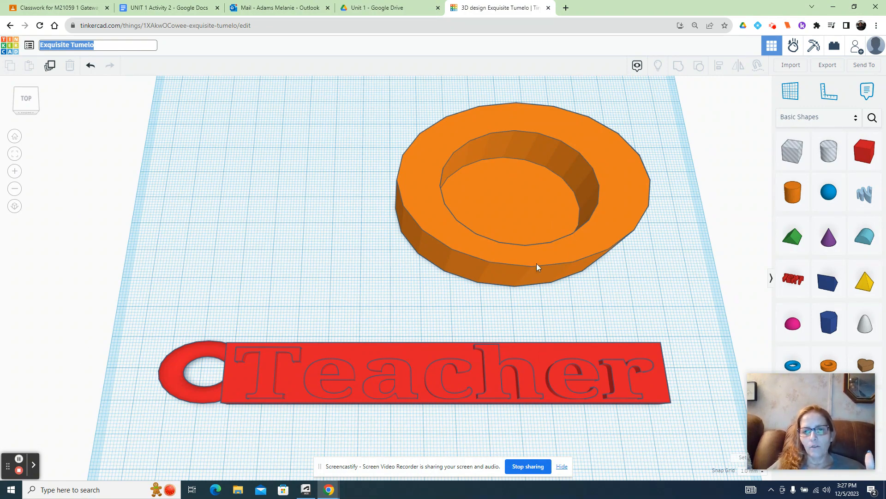
pyautogui.click(805, 119)
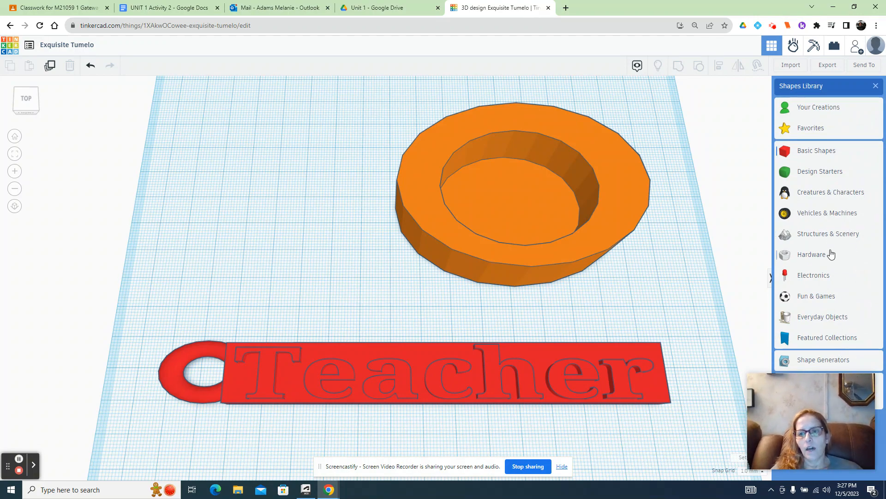
pyautogui.click(710, 286)
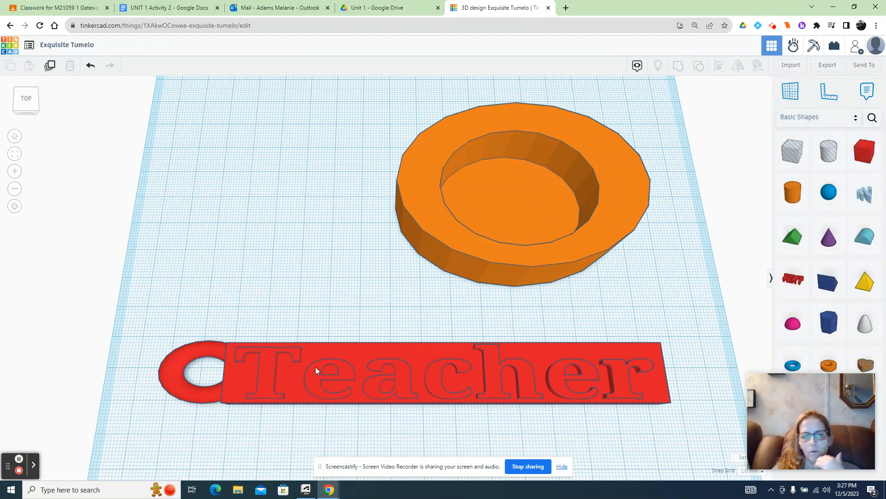